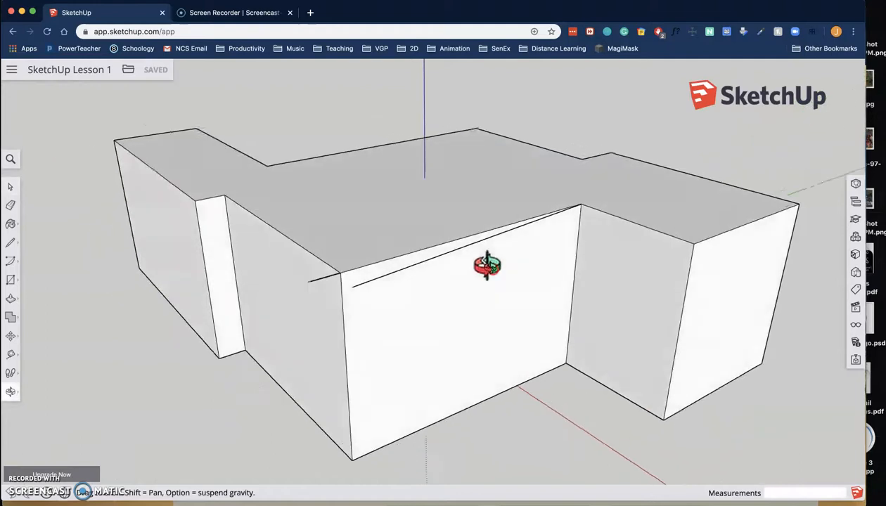
- Select the large front wall face that carries the stray diagonal line and view its context options
key(space)
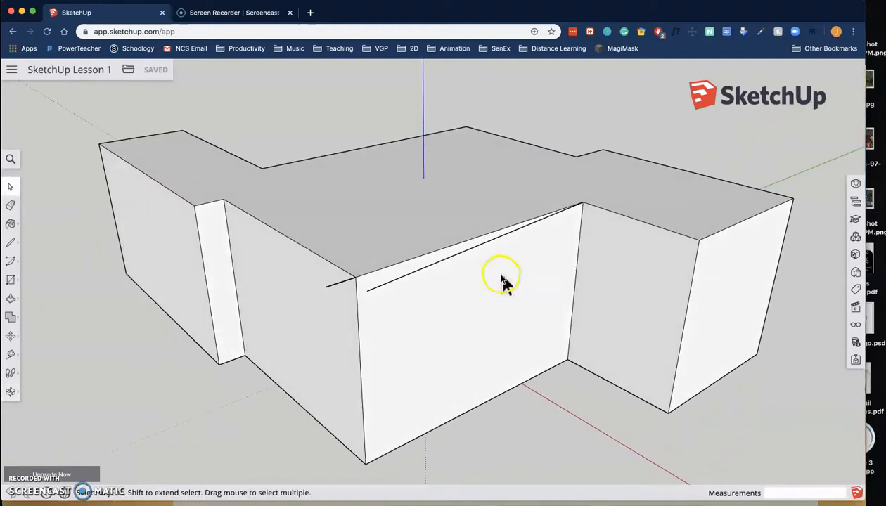
mouse_move(552, 295)
middle_down()
mouse_move(377, 268)
mouse_move(550, 267)
mouse_move(521, 295)
mouse_move(530, 284)
mouse_move(535, 292)
middle_up()
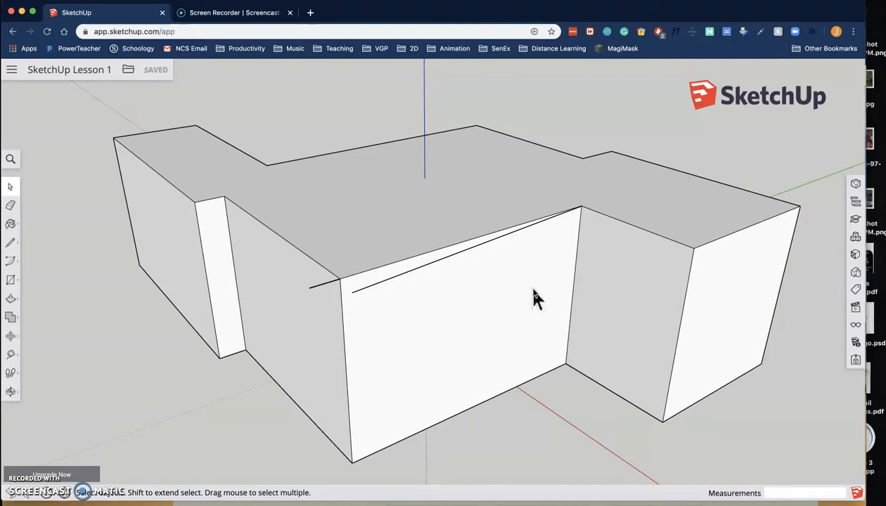
click(494, 306)
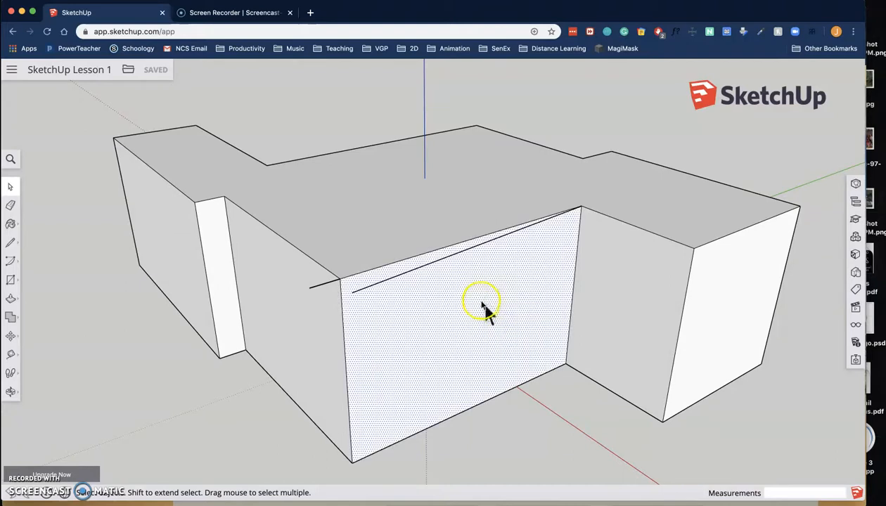
right_click(491, 296)
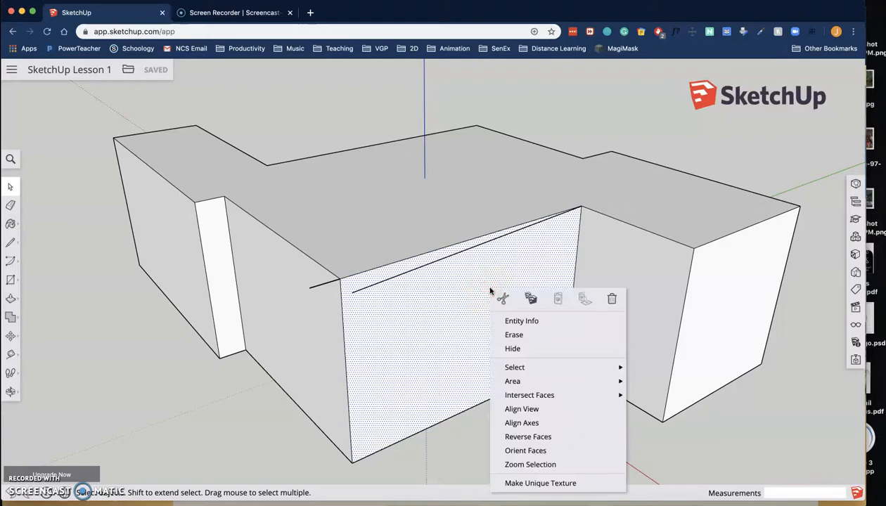
click(450, 318)
- Orbit slightly around the building and zoom in and out on the selected wall with the Select tool active
middle_drag(534, 322, 555, 296)
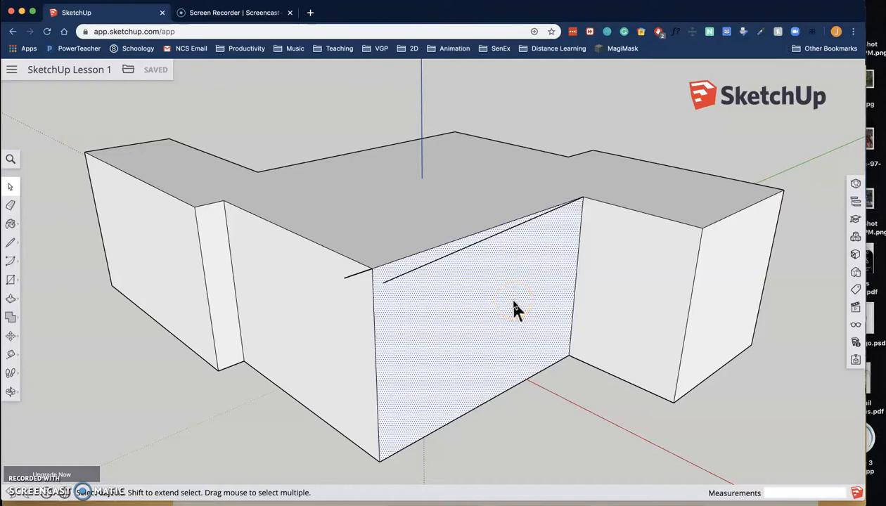
scroll(513, 302, up, 5)
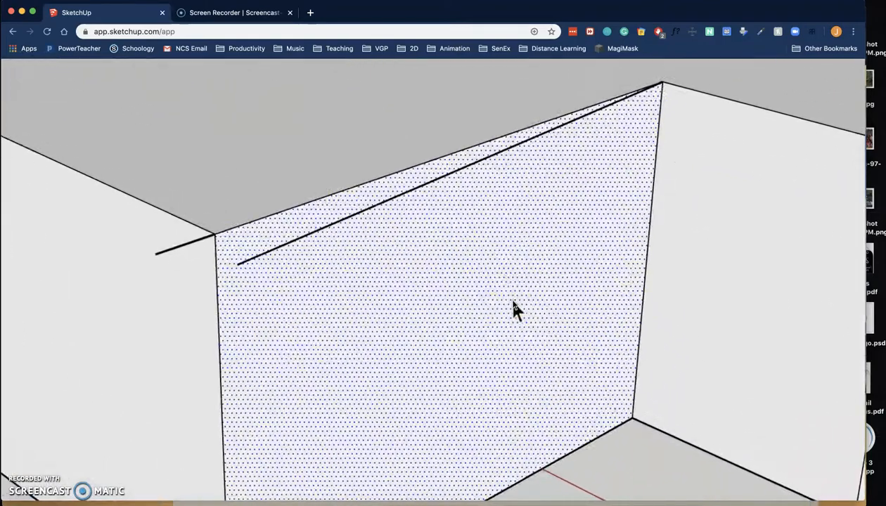
scroll(513, 302, down, 5)
scroll(514, 306, up, 5)
scroll(513, 305, down, 5)
scroll(513, 306, up, 5)
scroll(513, 310, down, 5)
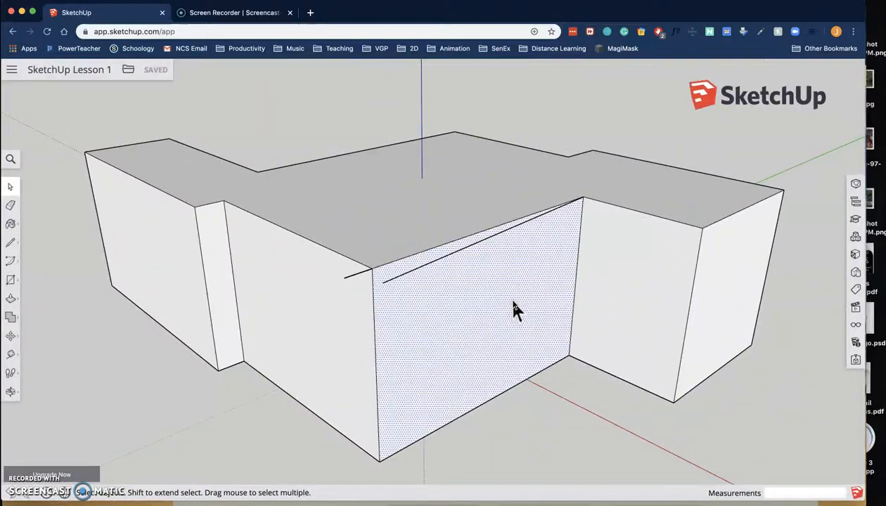
scroll(513, 310, down, 5)
scroll(514, 309, up, 7)
scroll(513, 309, down, 4)
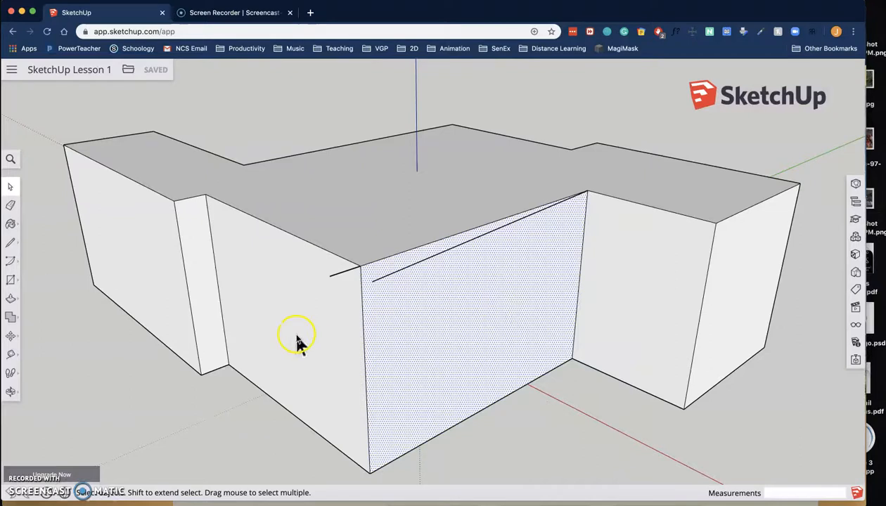
- View the building from different angles with the Orbit tool
click(11, 394)
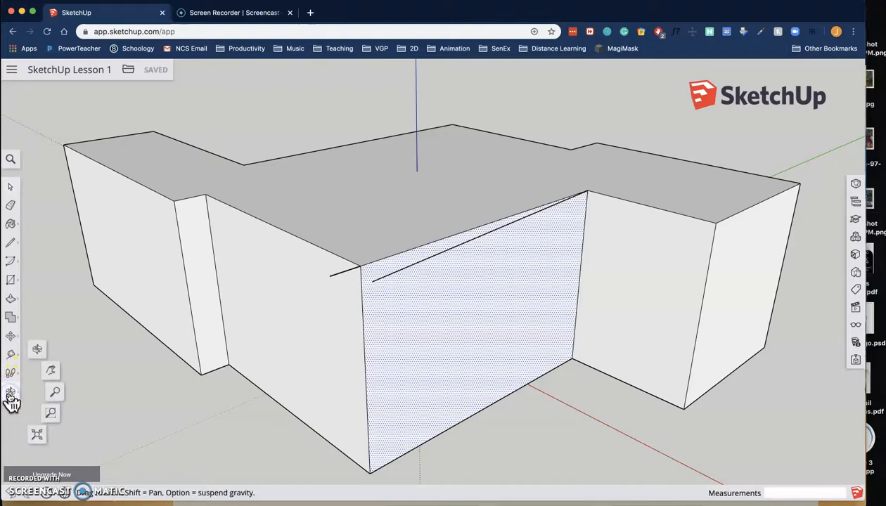
click(39, 350)
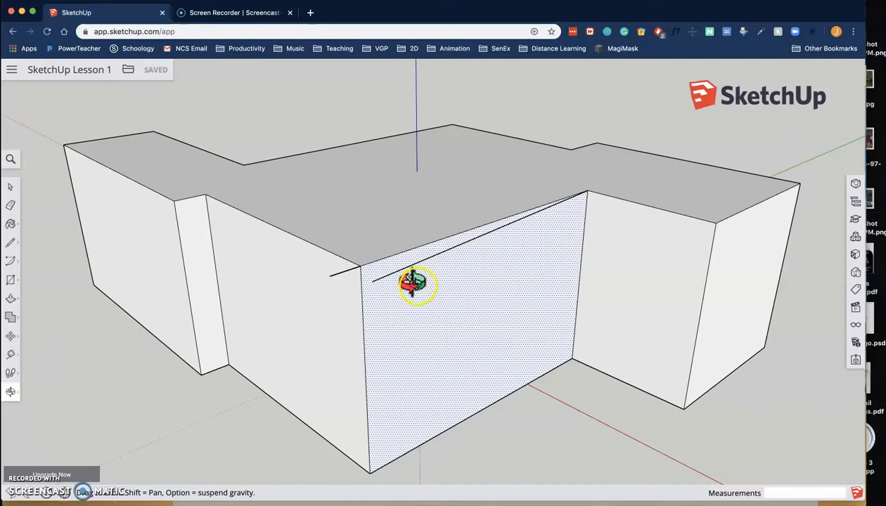
drag(413, 281, 383, 273)
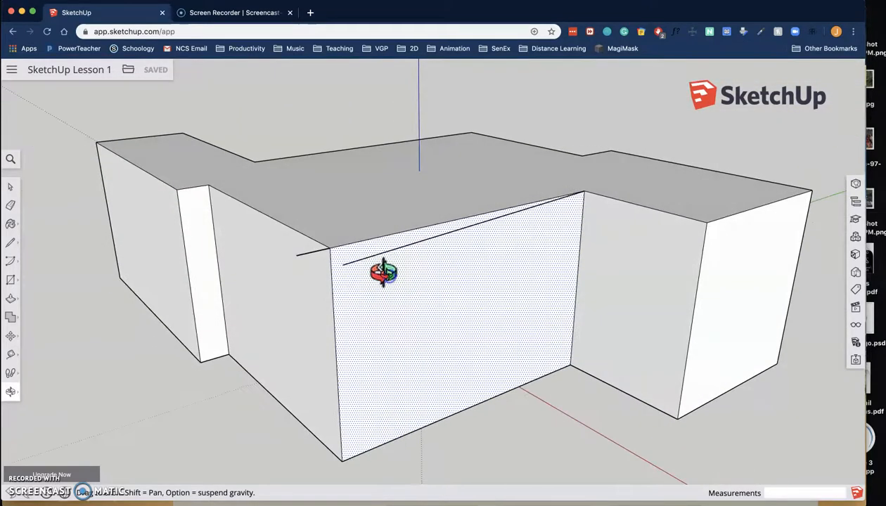
click(450, 263)
click(446, 263)
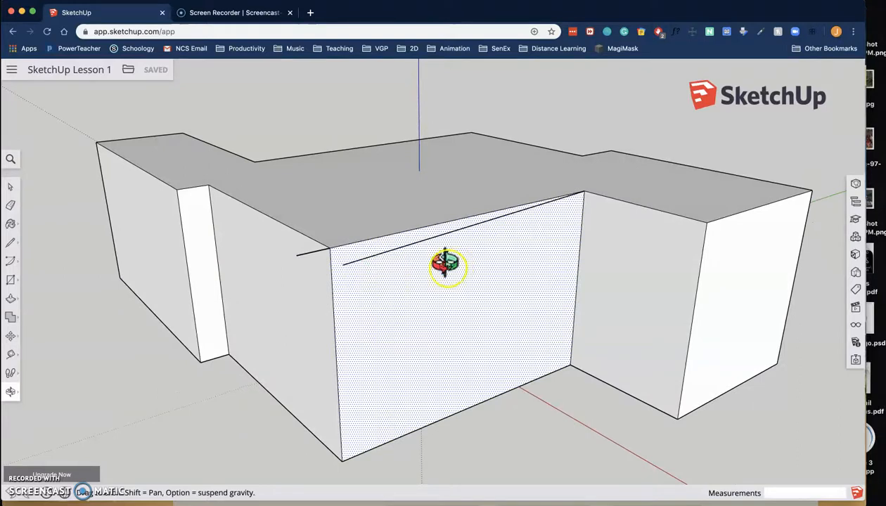
click(443, 273)
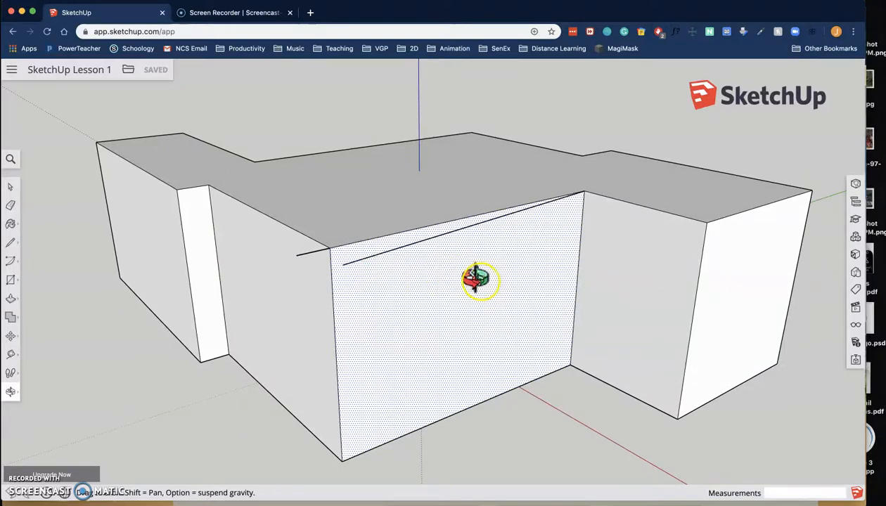
click(12, 397)
click(39, 355)
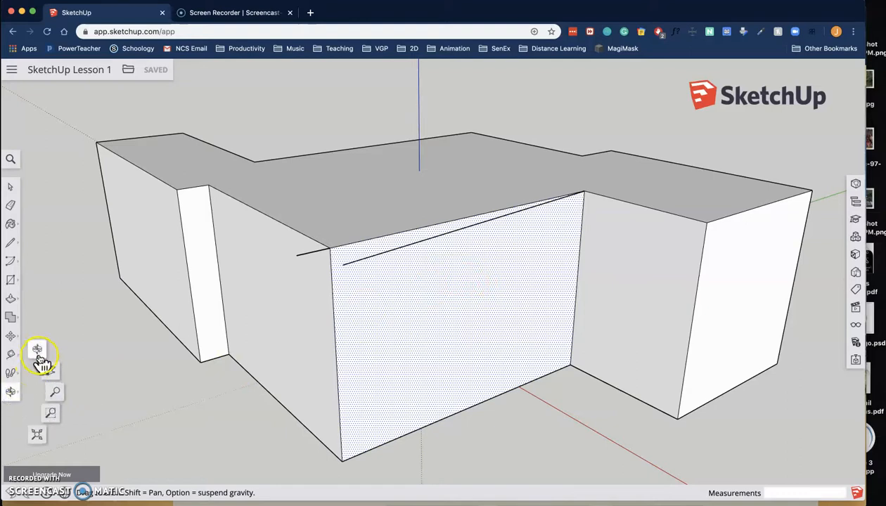
mouse_move(427, 368)
mouse_down()
mouse_move(419, 358)
mouse_move(263, 336)
mouse_move(495, 367)
mouse_move(458, 352)
mouse_move(421, 367)
mouse_up()
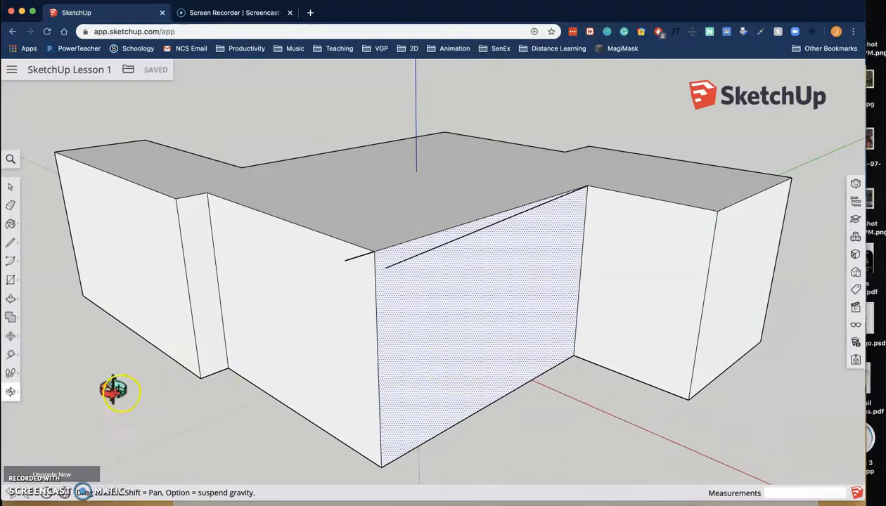
- Shift the view sideways and back across the building with the Pan tool
click(12, 394)
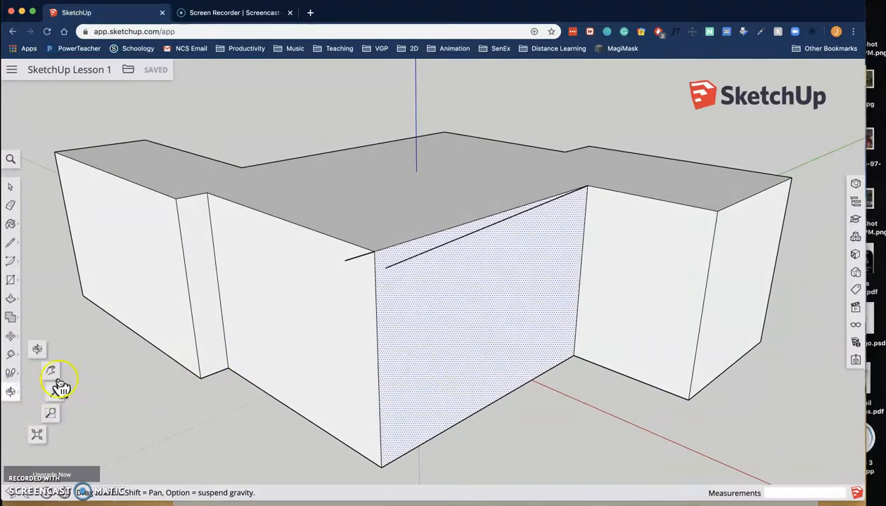
click(51, 373)
drag(366, 340, 597, 366)
drag(654, 323, 352, 251)
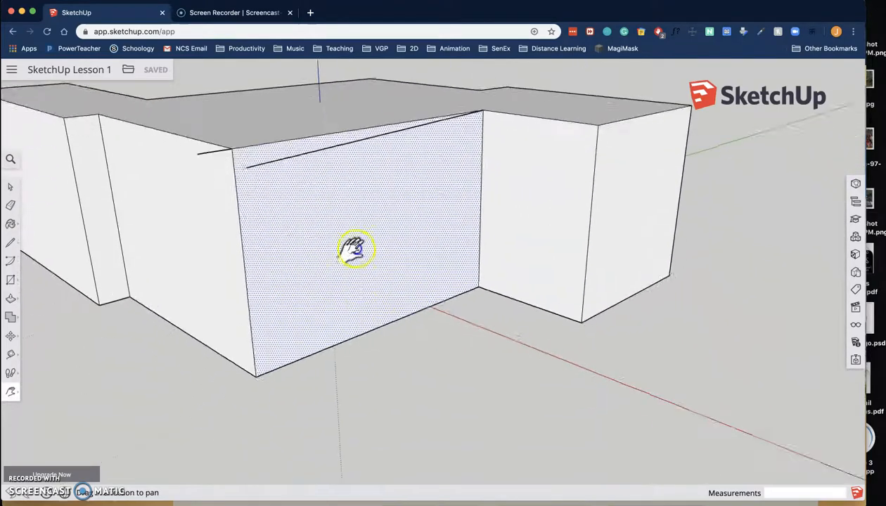
drag(302, 227, 479, 310)
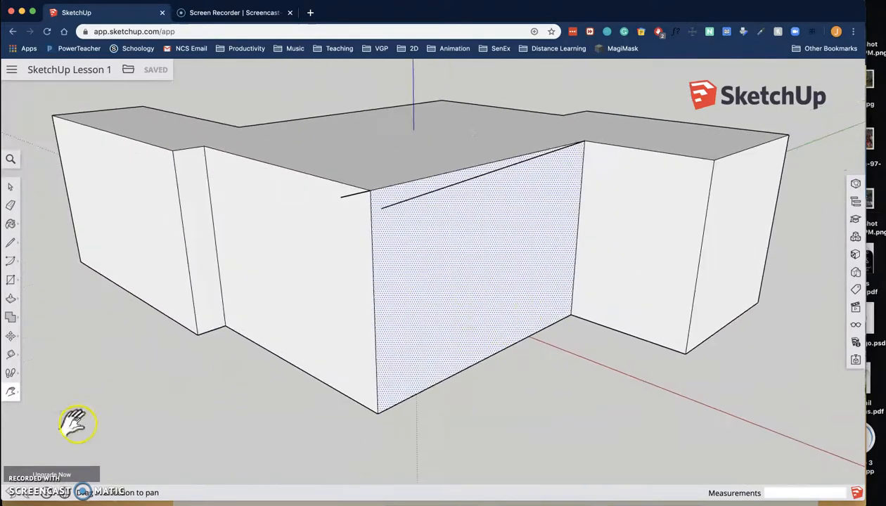
- Zoom in slightly on the building with the Zoom tool
click(13, 396)
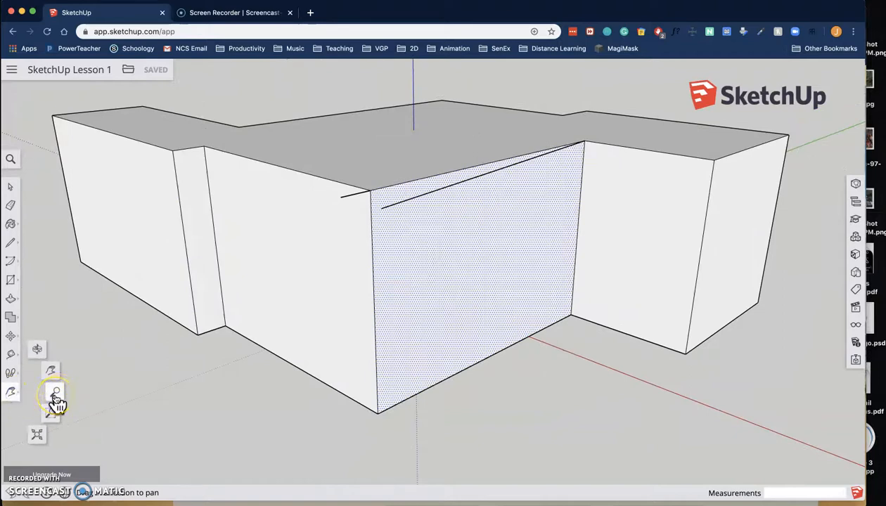
click(58, 396)
drag(411, 277, 389, 269)
- Enlarge the selected wall's upper inner corner with Zoom Window, and fit the whole model in view with Zoom Extents
click(10, 391)
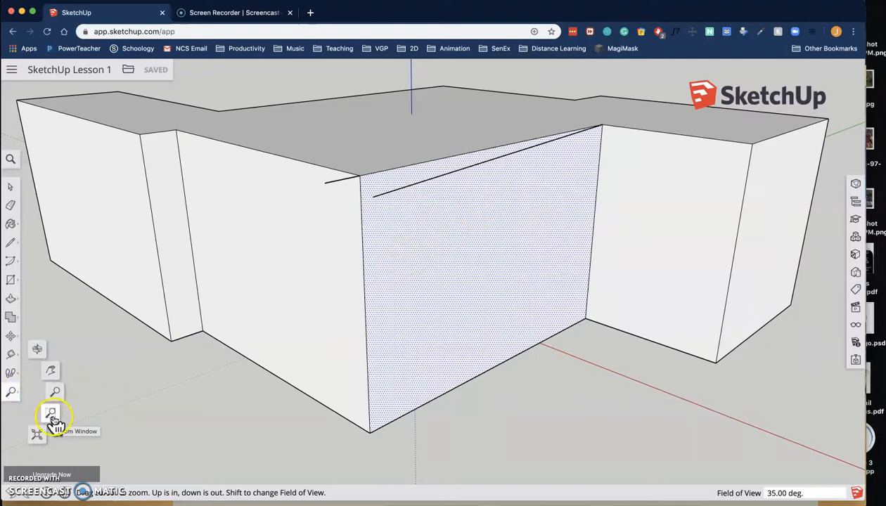
click(51, 415)
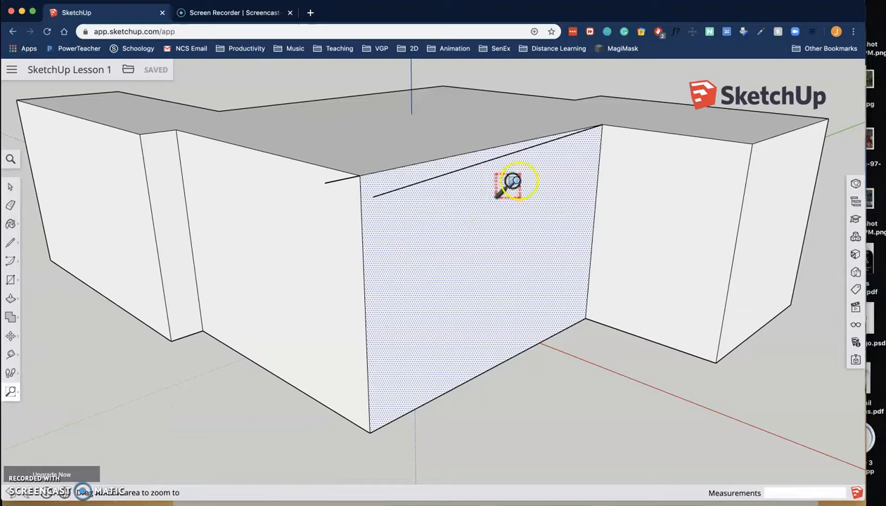
drag(499, 110, 675, 289)
key(space)
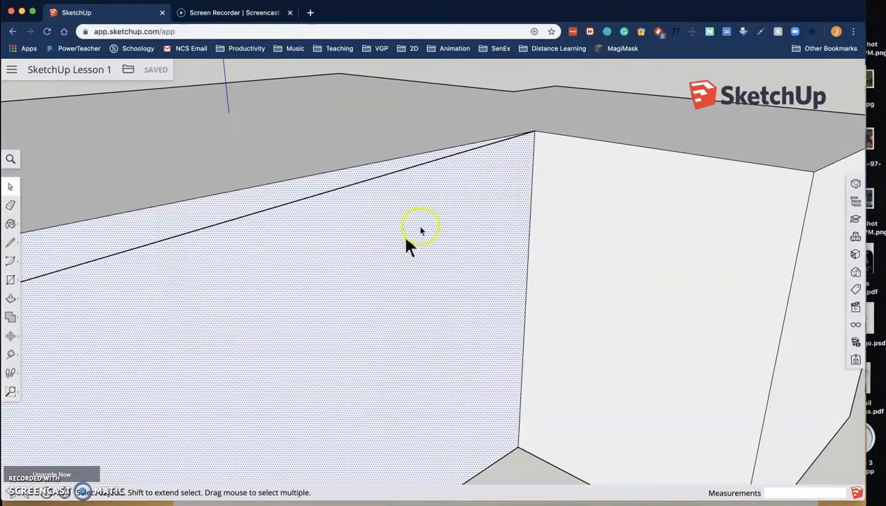
click(10, 390)
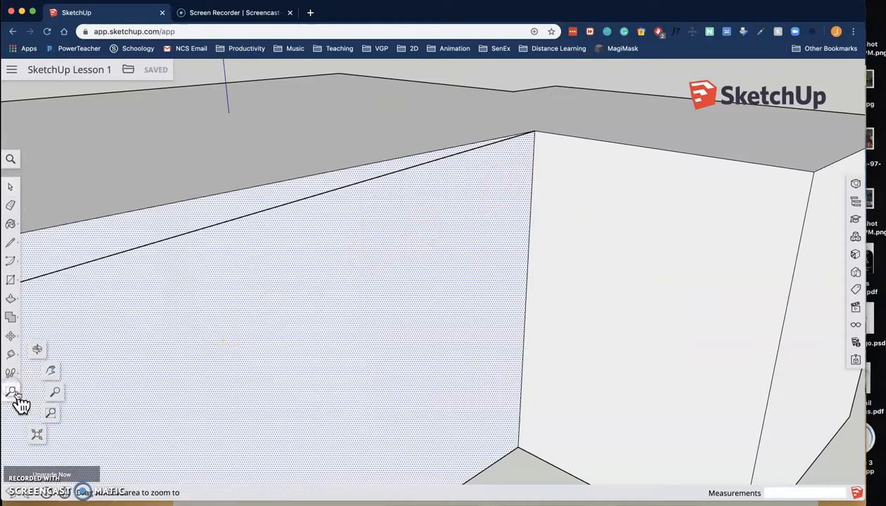
click(38, 437)
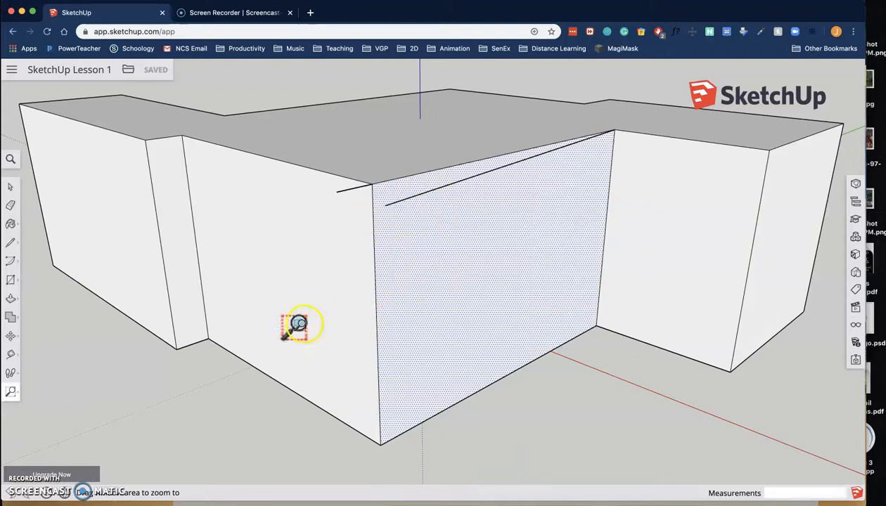
- Activate the Line tool and zoom in and out on the building while it stays active
click(14, 395)
click(45, 352)
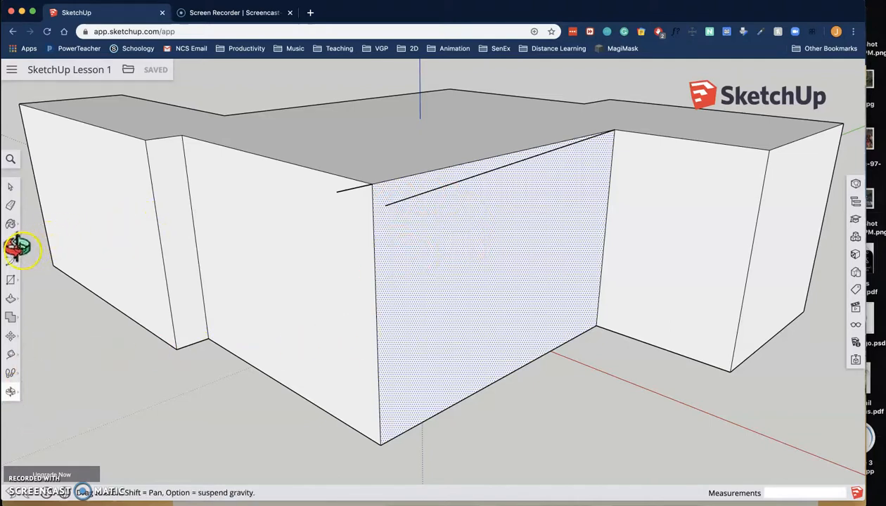
click(10, 243)
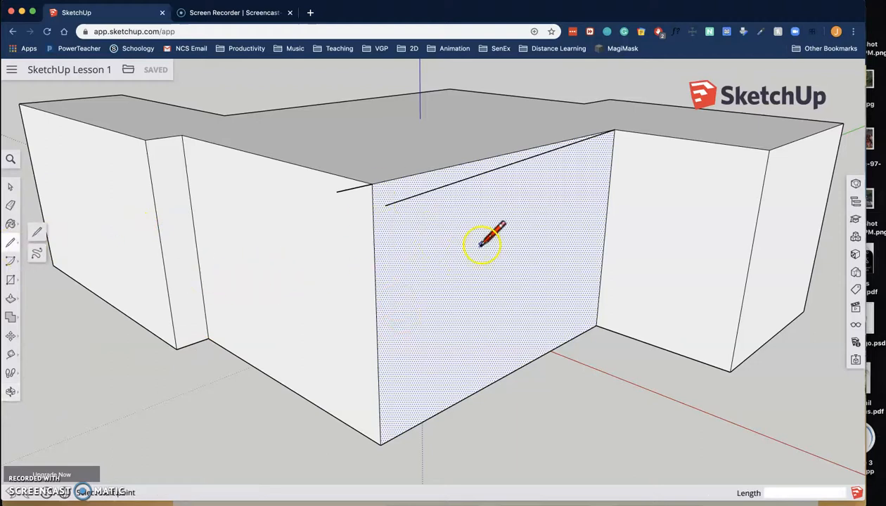
scroll(501, 230, down, 3)
scroll(503, 231, up, 5)
scroll(505, 232, down, 5)
scroll(505, 234, up, 3)
scroll(505, 233, down, 1)
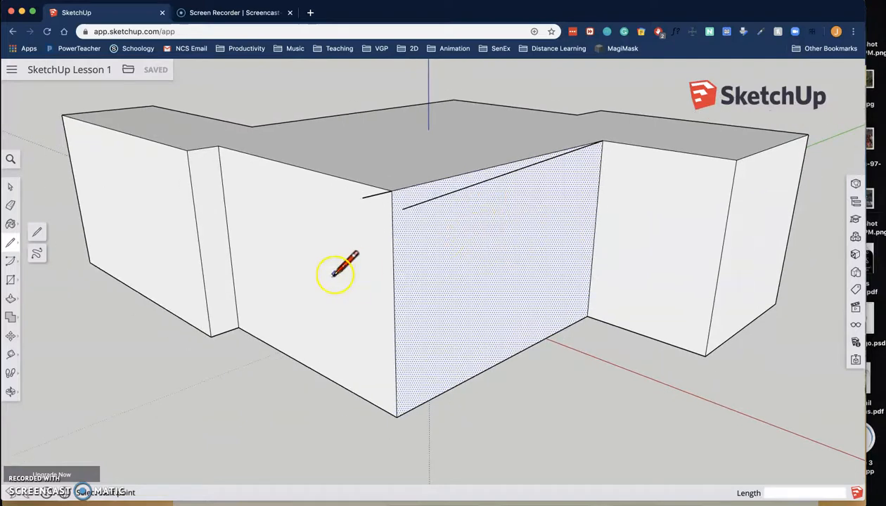
- Orbit above the building and back down with the Line tool active
click(10, 396)
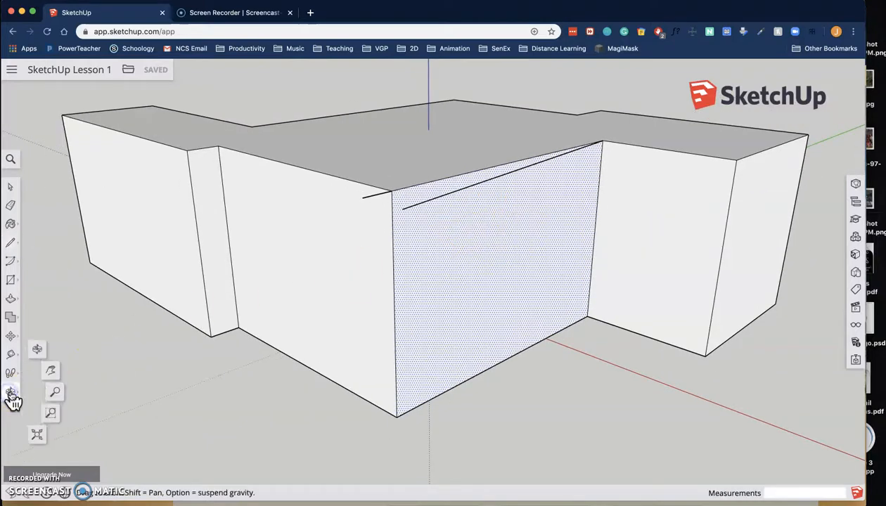
click(10, 243)
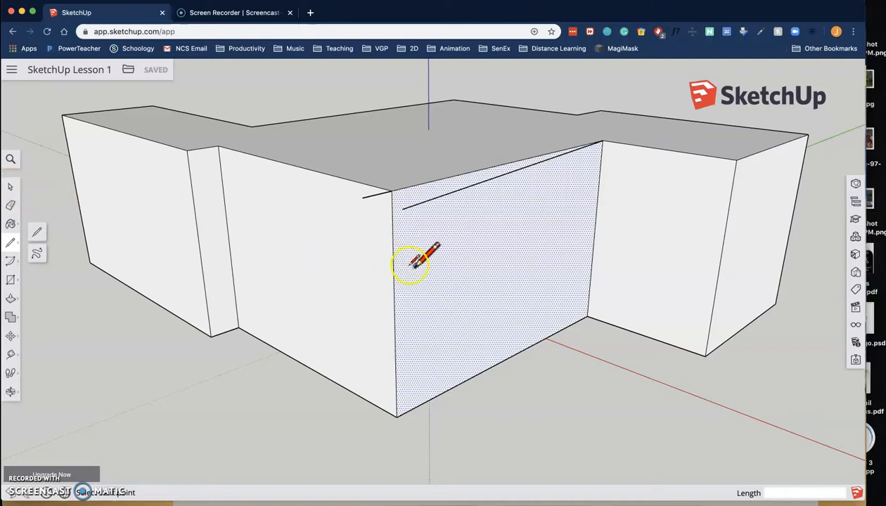
middle_drag(437, 240, 468, 283)
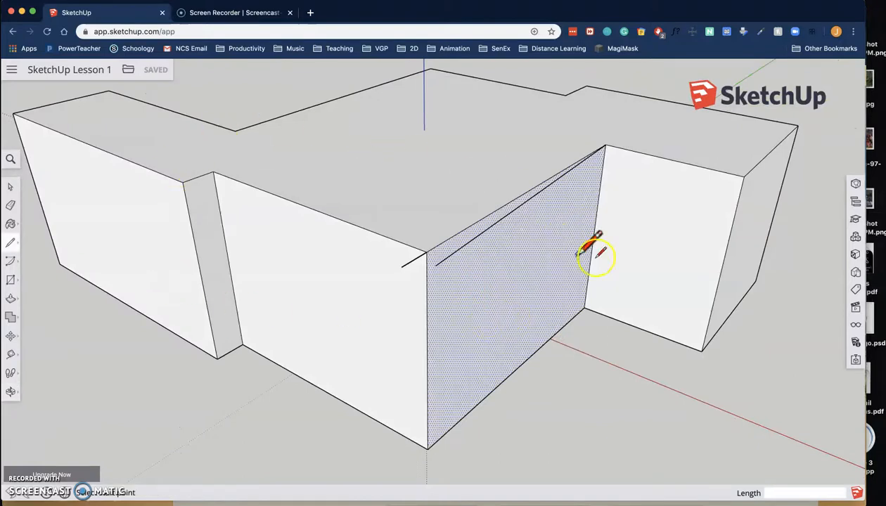
mouse_move(544, 214)
middle_down()
mouse_move(524, 227)
mouse_move(523, 190)
middle_up()
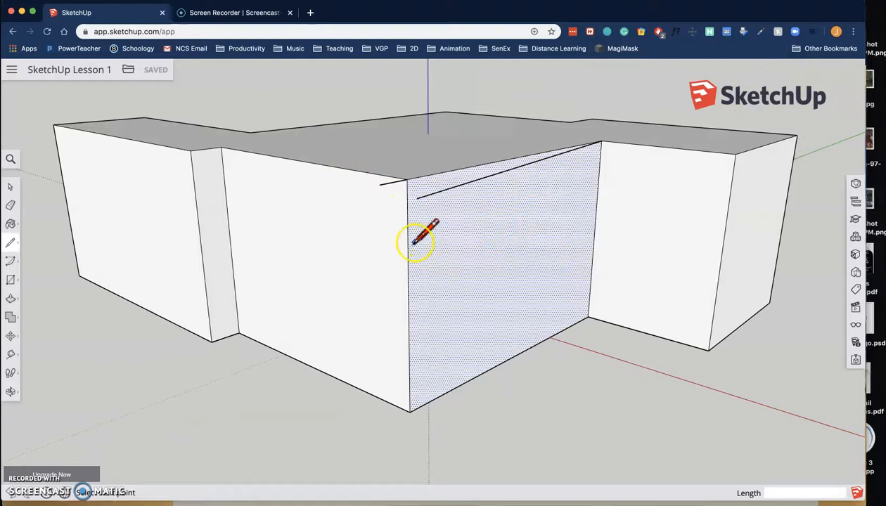
- Move through the scene toward the selected wall with the Walk tool
click(11, 376)
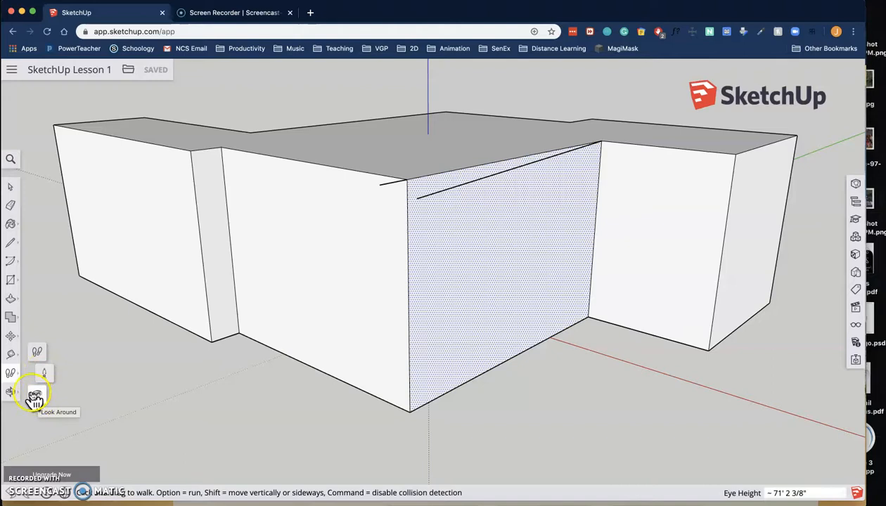
click(37, 351)
mouse_move(367, 422)
mouse_down()
mouse_move(370, 200)
mouse_move(387, 365)
mouse_move(368, 451)
mouse_move(387, 493)
mouse_move(377, 422)
mouse_move(256, 353)
mouse_up()
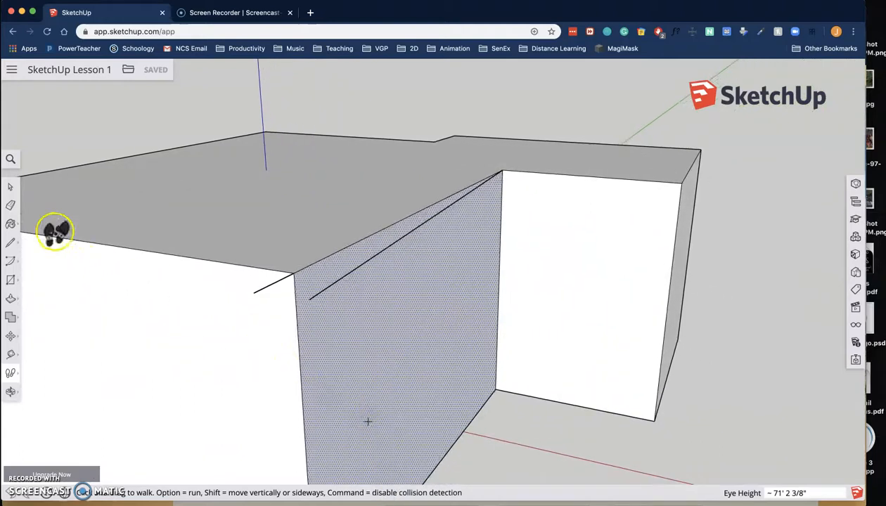
- Reactivate the Line tool and bring the whole building back into view around the selected wall
click(11, 246)
mouse_move(382, 329)
middle_down()
mouse_move(579, 329)
mouse_move(477, 331)
mouse_move(524, 229)
middle_up()
scroll(477, 333, down, 5)
mouse_move(570, 255)
middle_down()
mouse_move(427, 280)
mouse_move(451, 284)
mouse_move(445, 270)
mouse_move(416, 322)
mouse_move(435, 307)
middle_up()
scroll(455, 286, up, 3)
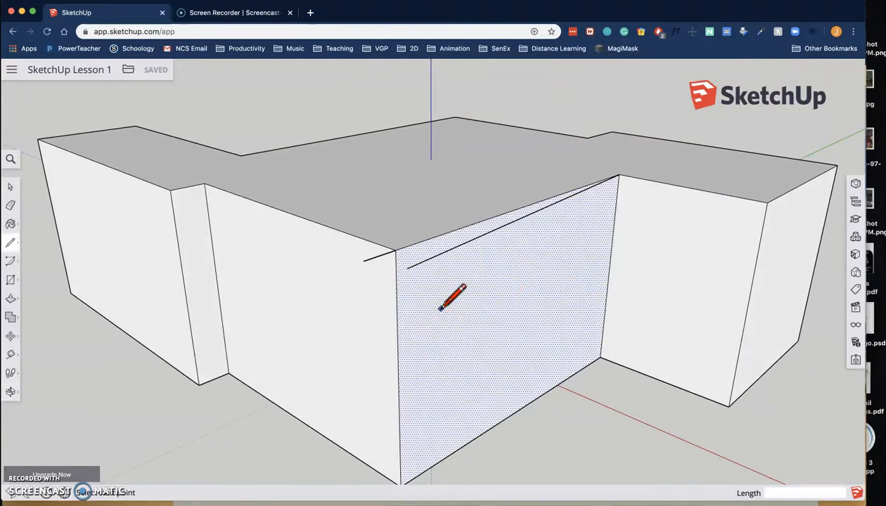
scroll(456, 296, down, 1)
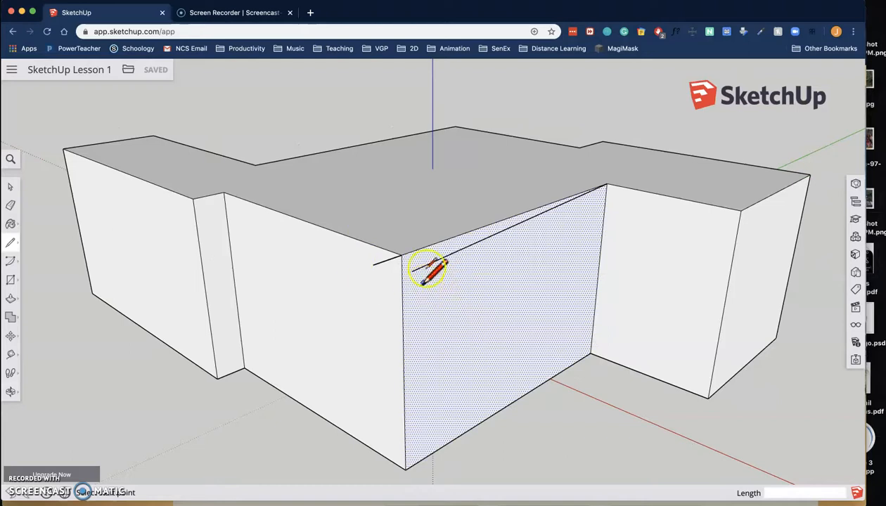
- Activate the Paint Bucket tool and display the model's available materials
click(538, 215)
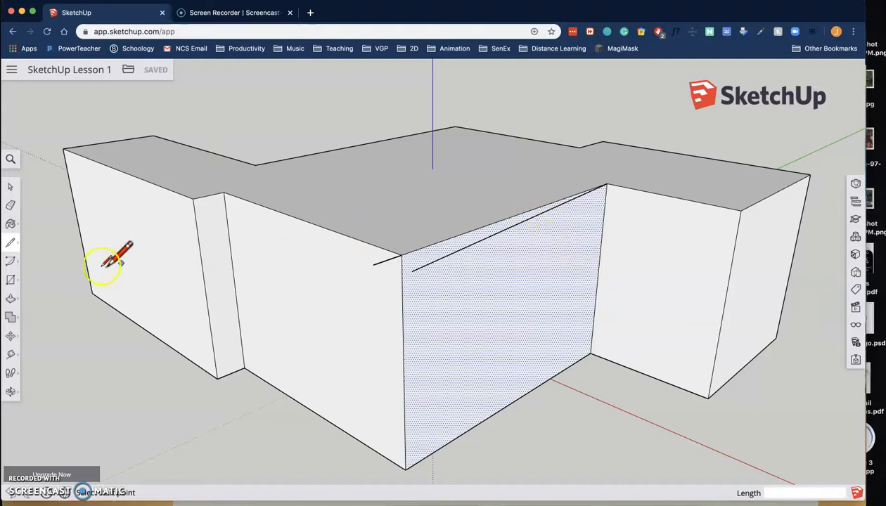
click(11, 225)
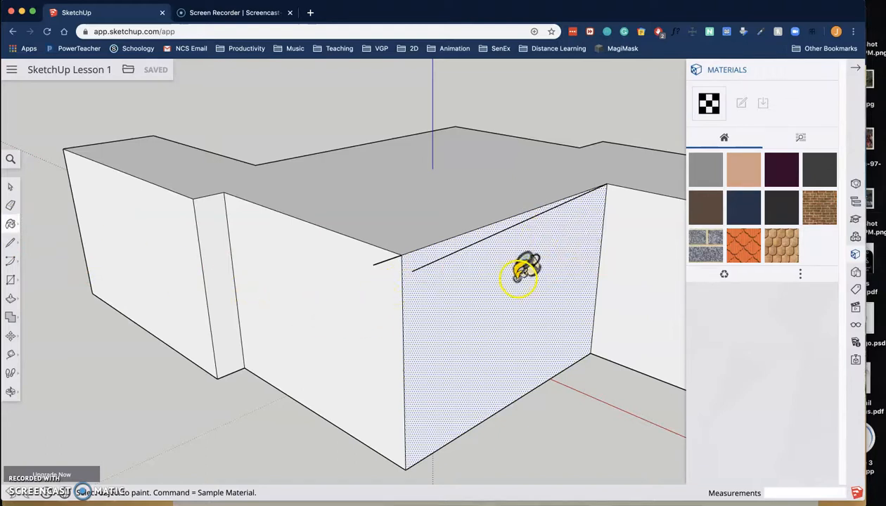
mouse_move(511, 281)
middle_down()
mouse_move(439, 283)
mouse_move(427, 271)
mouse_move(461, 268)
mouse_move(443, 279)
mouse_move(495, 267)
middle_up()
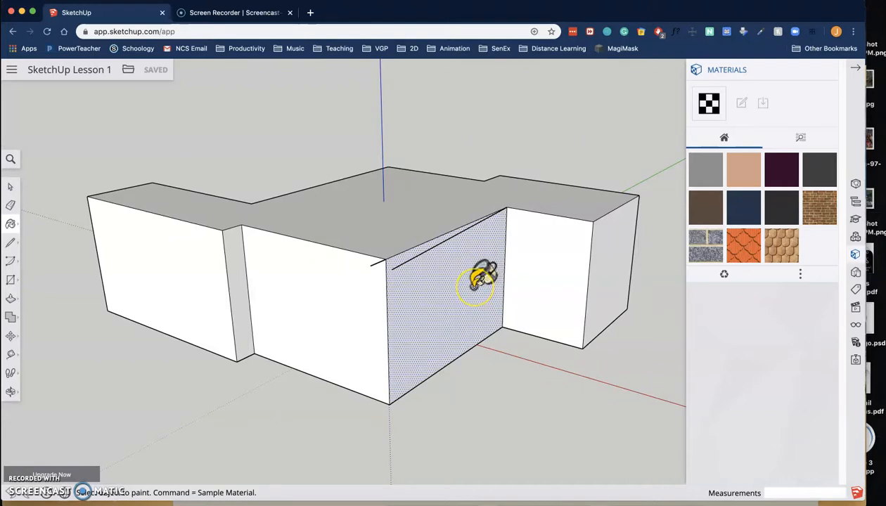
scroll(456, 289, up, 2)
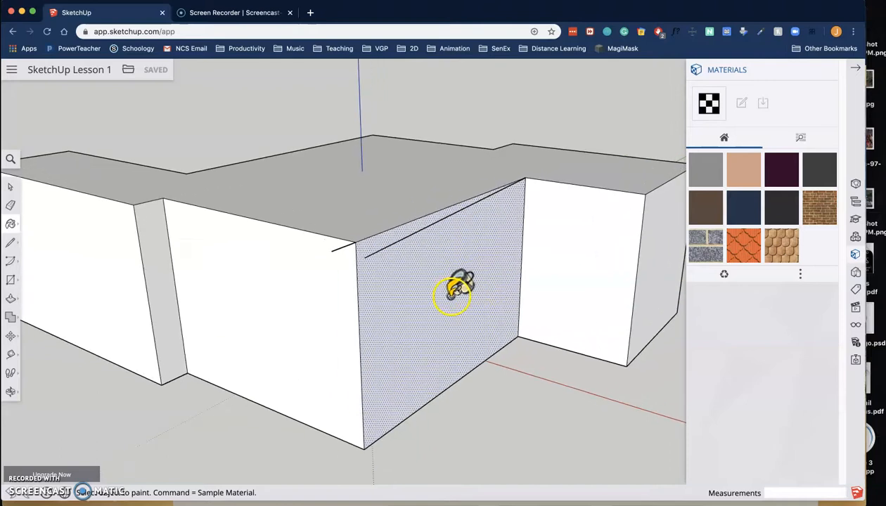
scroll(456, 289, down, 1)
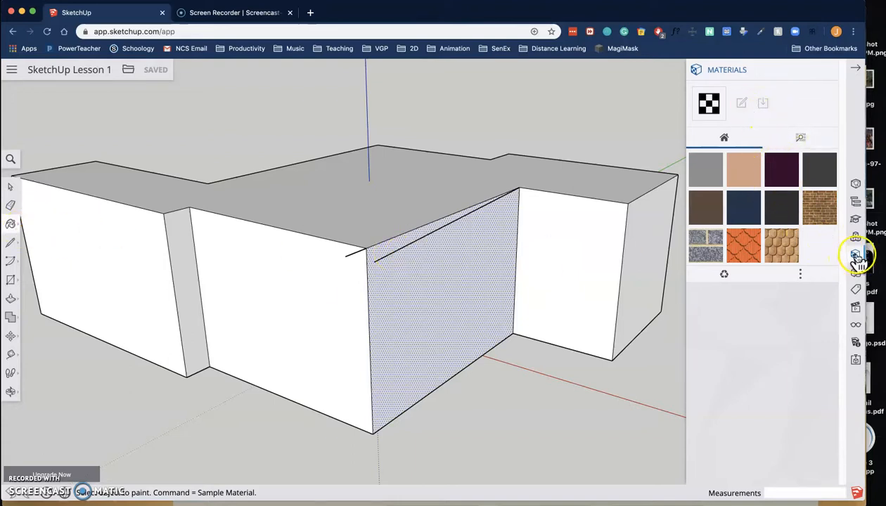
click(840, 70)
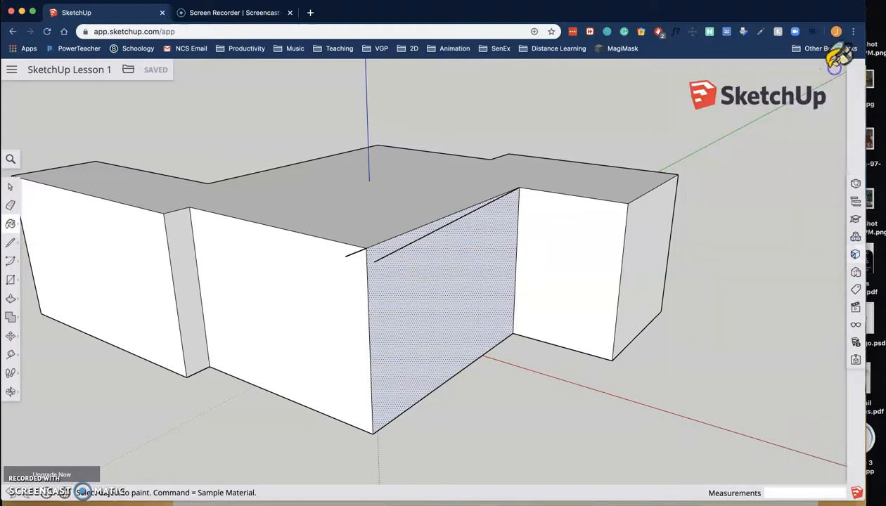
click(858, 258)
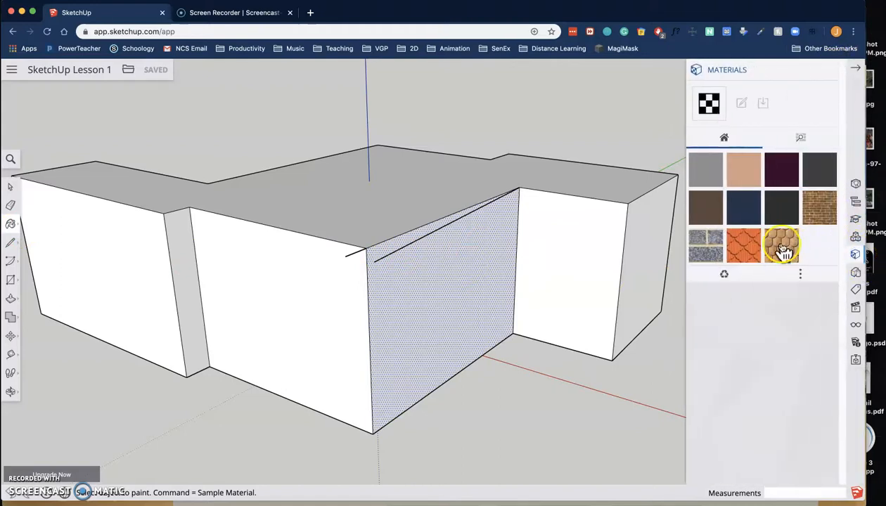
- Paint the selected wall, the wall around its outer corner and the adjoining wing's walls with Brick Colored Blue
click(708, 246)
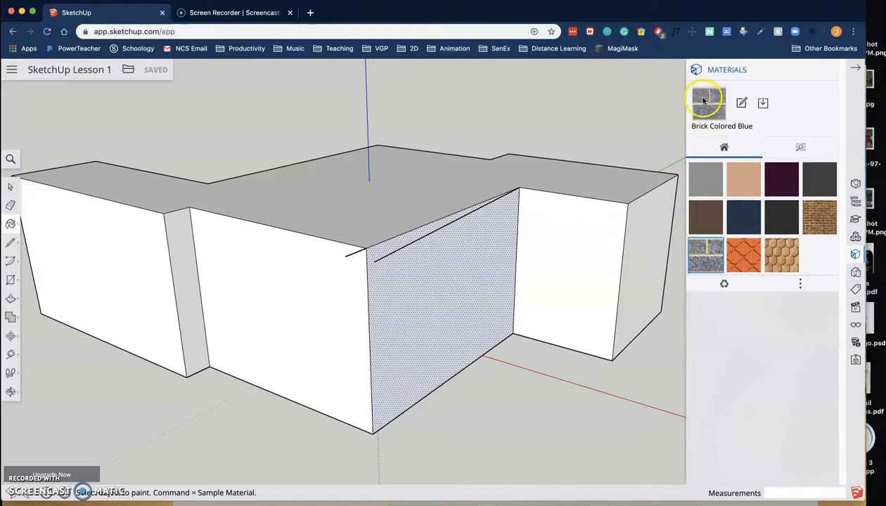
click(441, 276)
click(324, 307)
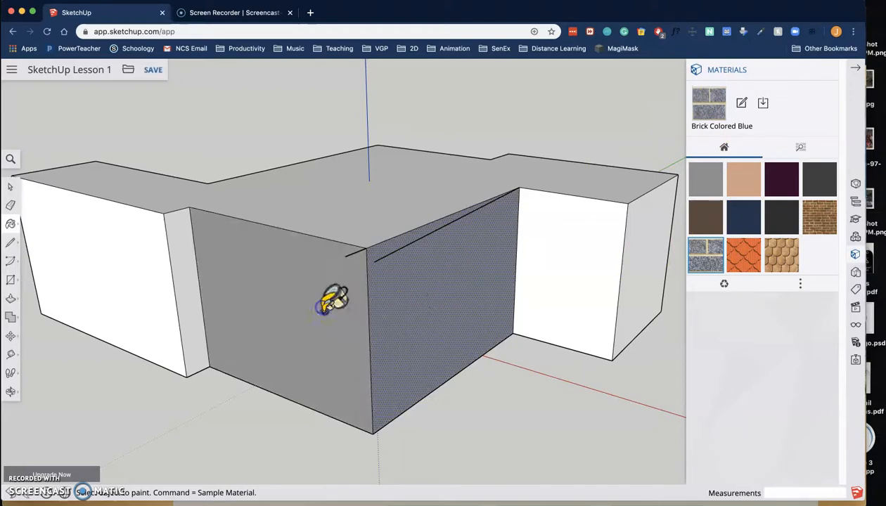
click(590, 275)
click(653, 277)
click(545, 302)
- Examine the blue brick texture on the selected wall up close and from a distance
mouse_move(545, 302)
middle_down()
mouse_move(375, 257)
mouse_move(421, 268)
middle_up()
scroll(362, 291, up, 2)
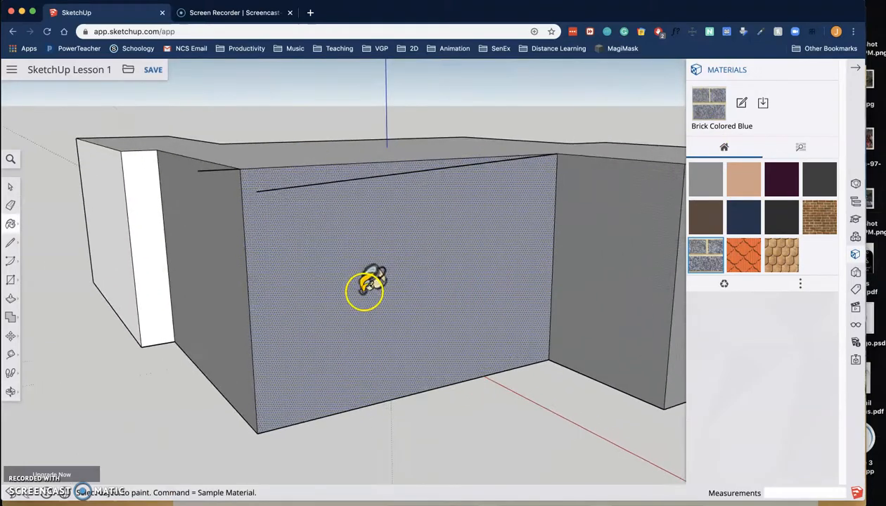
scroll(364, 288, up, 5)
scroll(366, 281, down, 5)
mouse_move(370, 282)
middle_down()
mouse_move(353, 269)
mouse_move(421, 293)
mouse_move(402, 277)
mouse_move(414, 259)
middle_up()
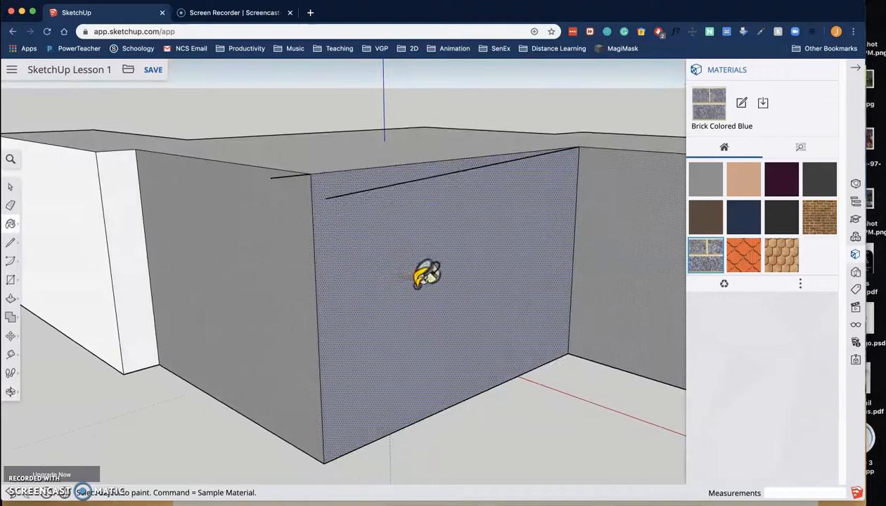
scroll(427, 274, up, 5)
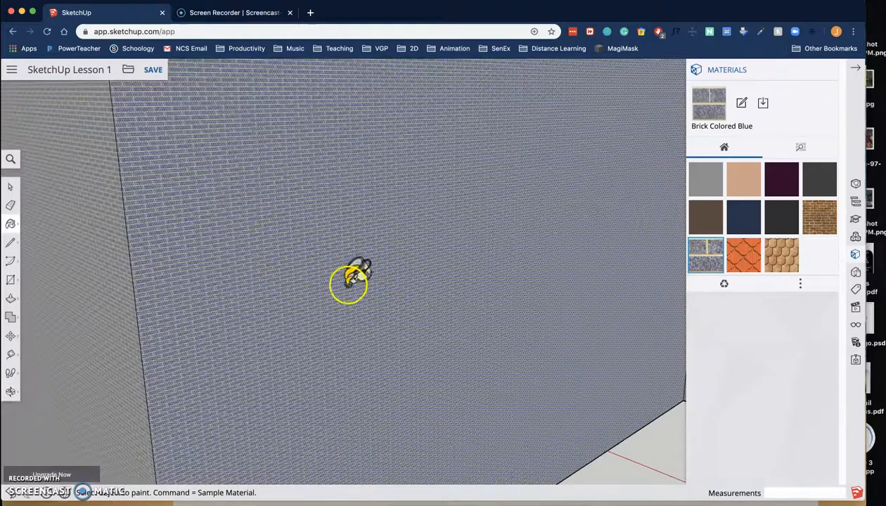
scroll(348, 283, down, 5)
- Paint the selected wall with Roofing Scalloped Ornate and the building's flat roof with Roofing Scalloped
click(749, 271)
click(430, 280)
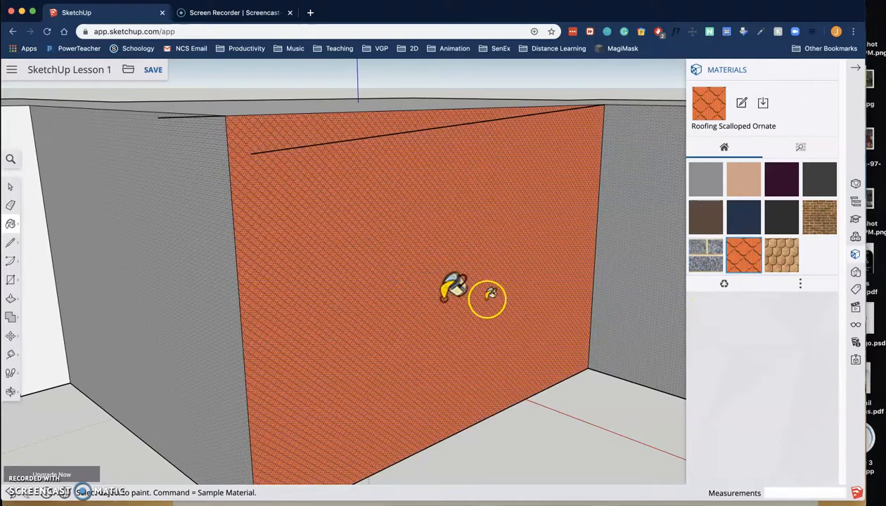
mouse_move(482, 237)
middle_down()
mouse_move(477, 326)
mouse_move(477, 314)
middle_up()
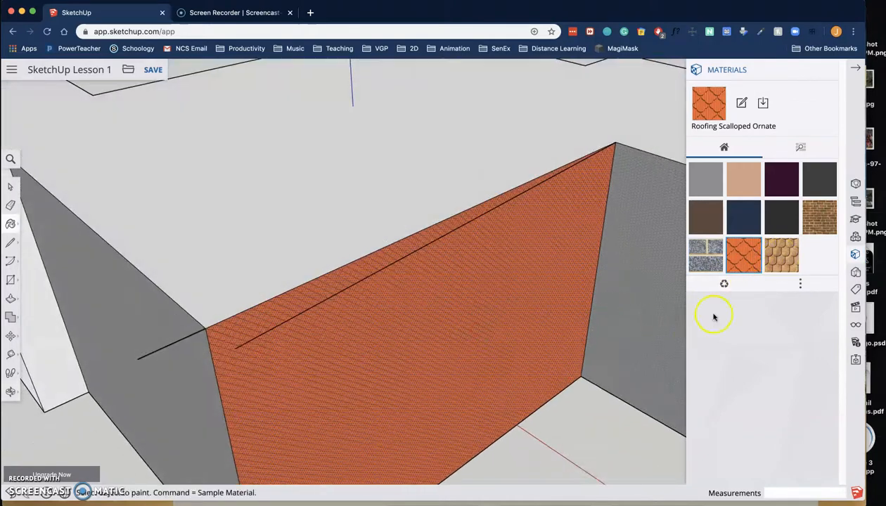
click(781, 261)
click(420, 203)
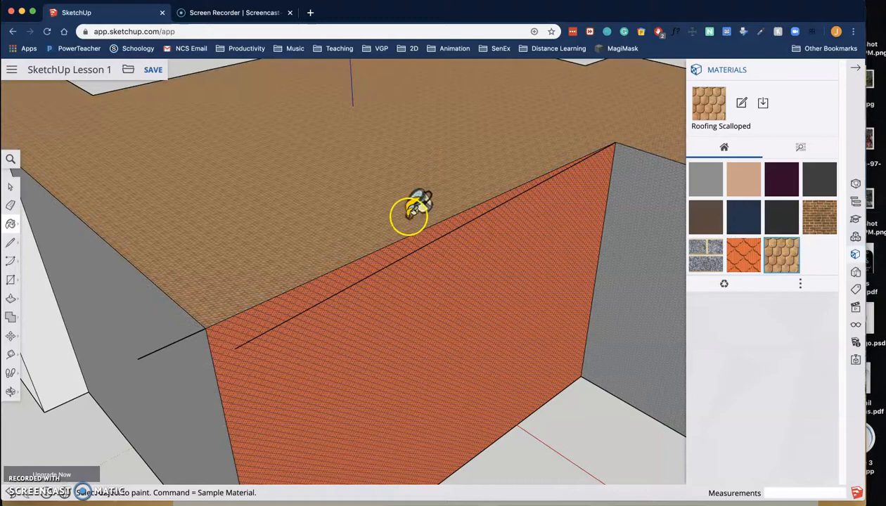
scroll(412, 211, up, 6)
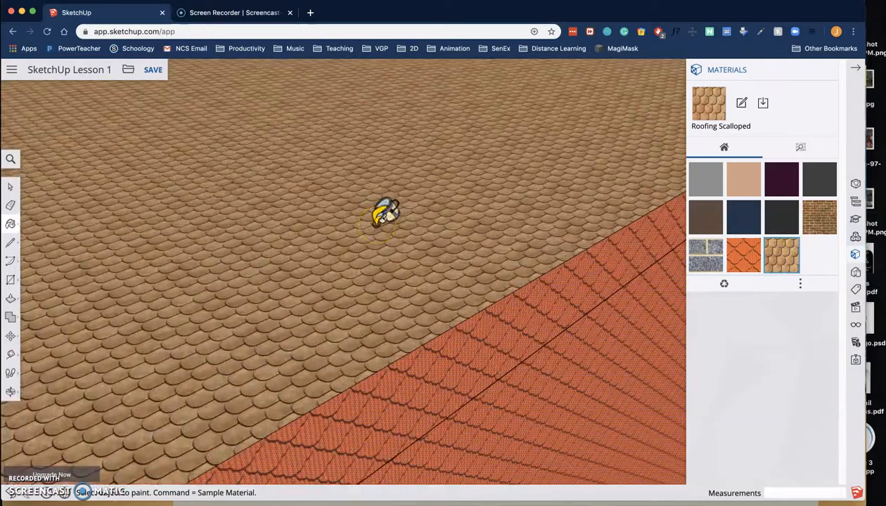
scroll(385, 212, down, 8)
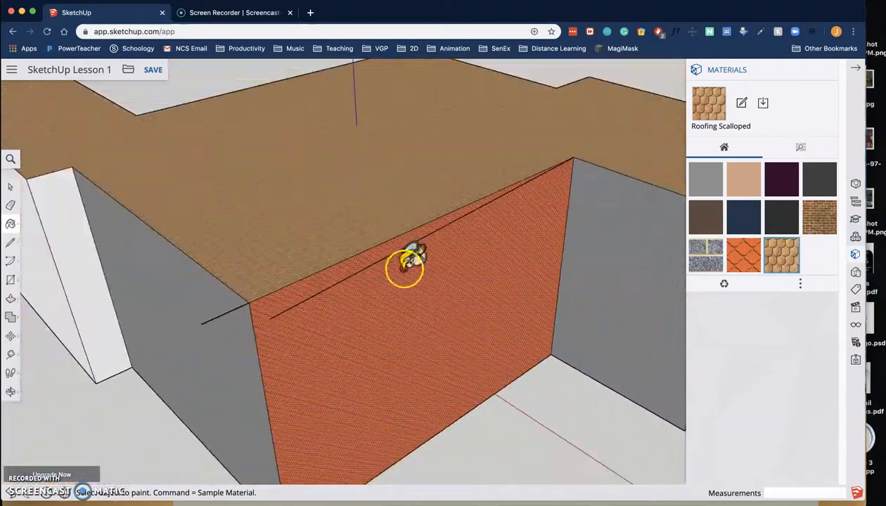
middle_drag(432, 289, 422, 248)
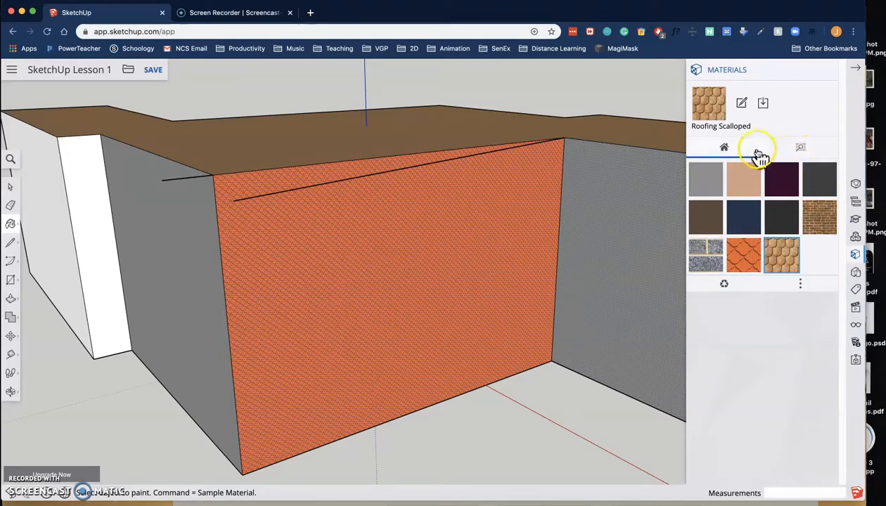
- Paint the selected wall and the wall meeting it at the inner corner with yellow Color E03 from the Colors collection
click(801, 287)
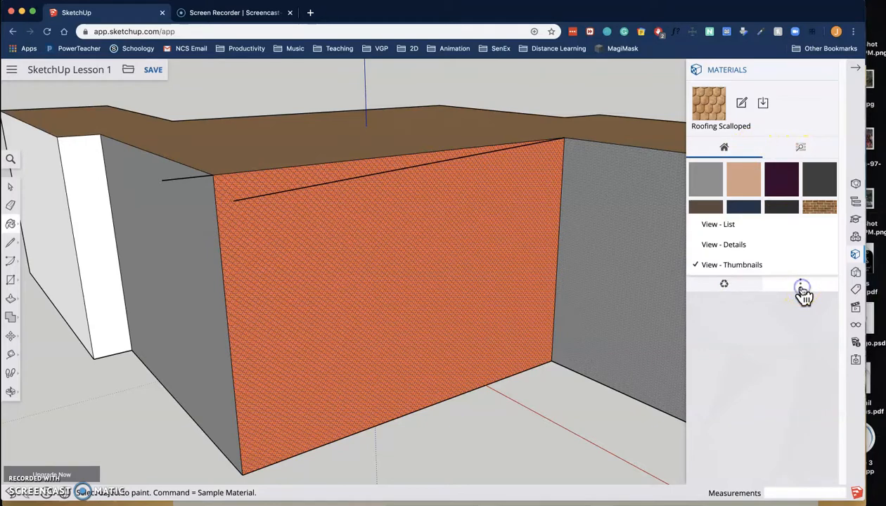
click(801, 287)
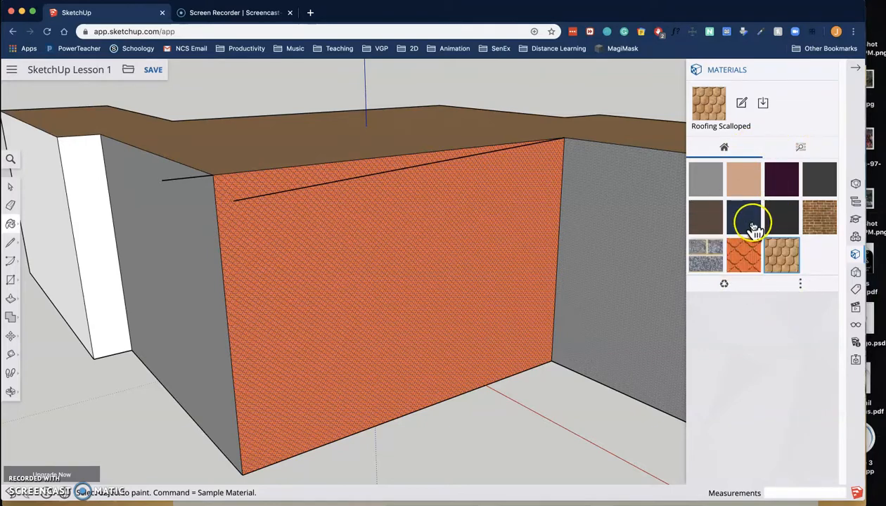
click(805, 149)
click(744, 173)
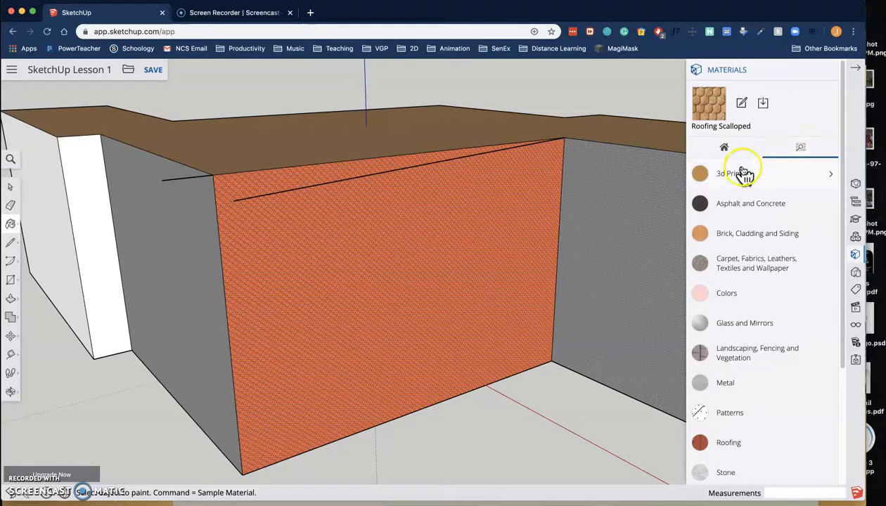
click(737, 295)
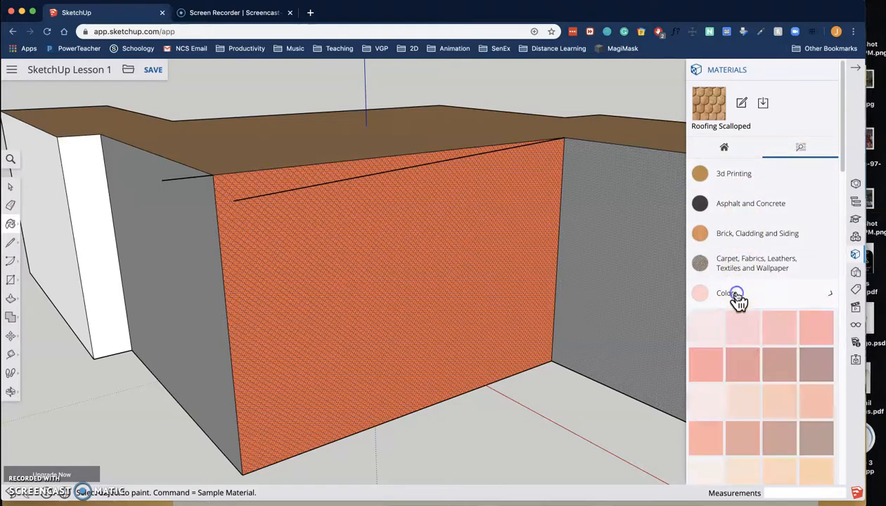
scroll(766, 392, down, 5)
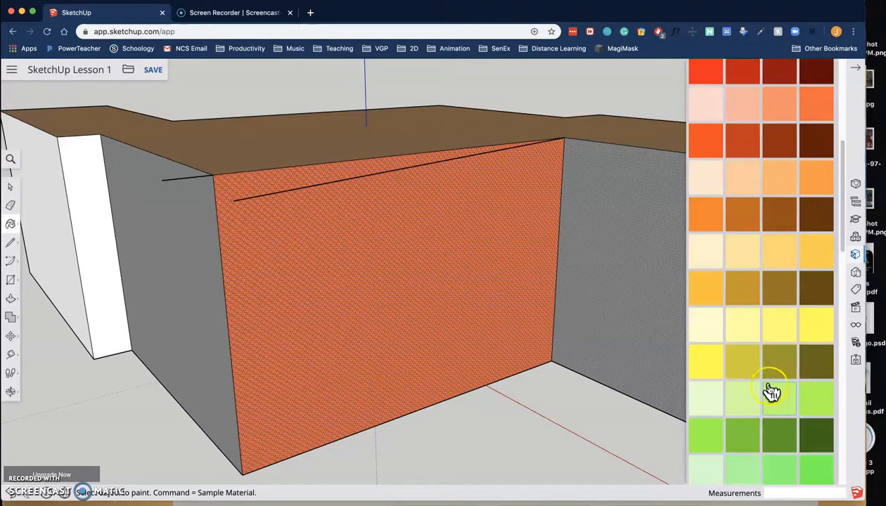
click(351, 336)
click(571, 284)
scroll(591, 299, down, 5)
- Paint the selected wall and the wall at its inner corner with the grey isometric cube pattern from the Patterns collection
scroll(577, 299, up, 3)
scroll(728, 327, up, 5)
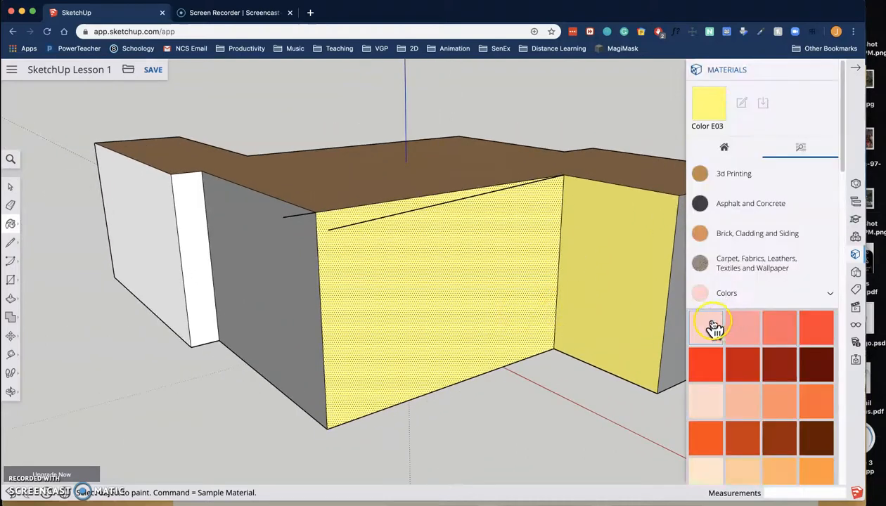
click(727, 295)
scroll(751, 294, down, 1)
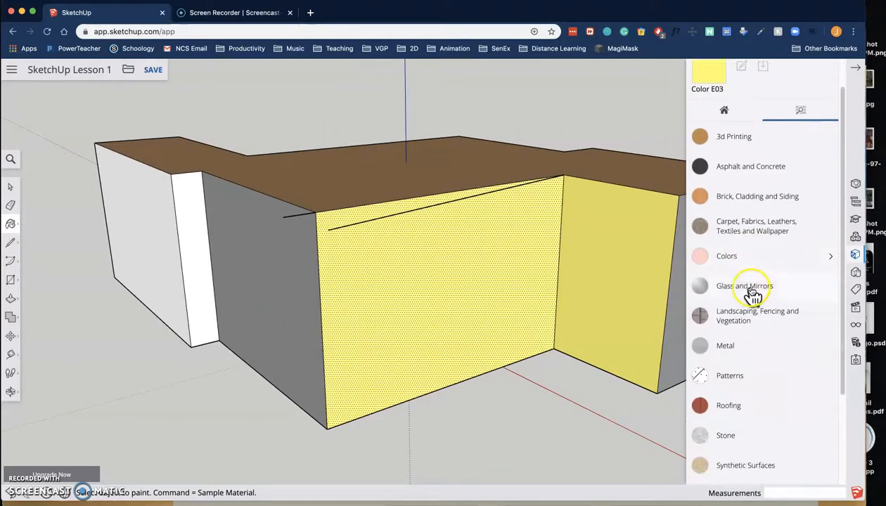
click(749, 374)
scroll(768, 382, down, 6)
click(739, 346)
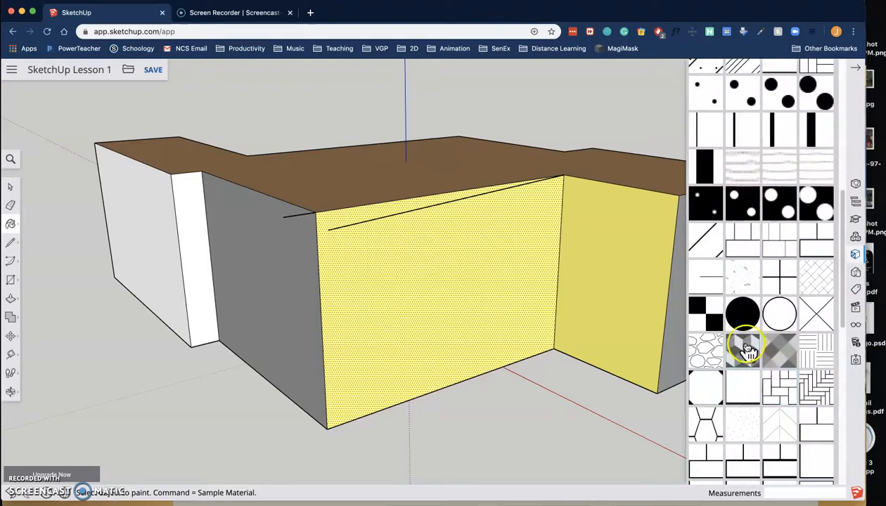
click(441, 329)
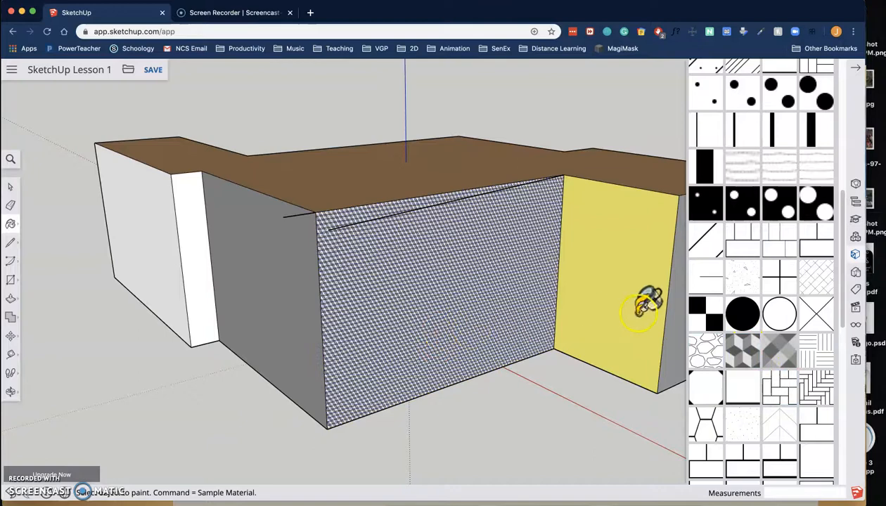
scroll(614, 301, up, 1)
click(608, 299)
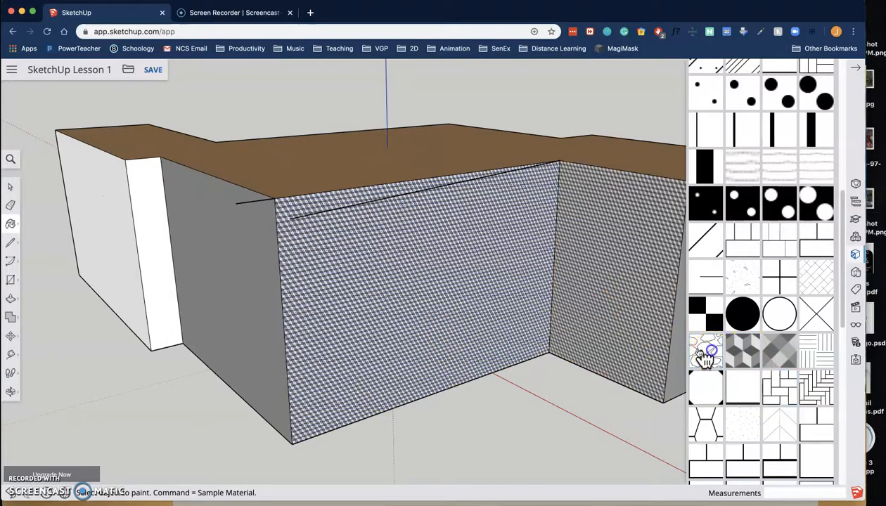
- Paint the selected wall with the Crushed Rock Gravel pattern and check it up close
click(706, 357)
click(508, 282)
scroll(444, 303, up, 4)
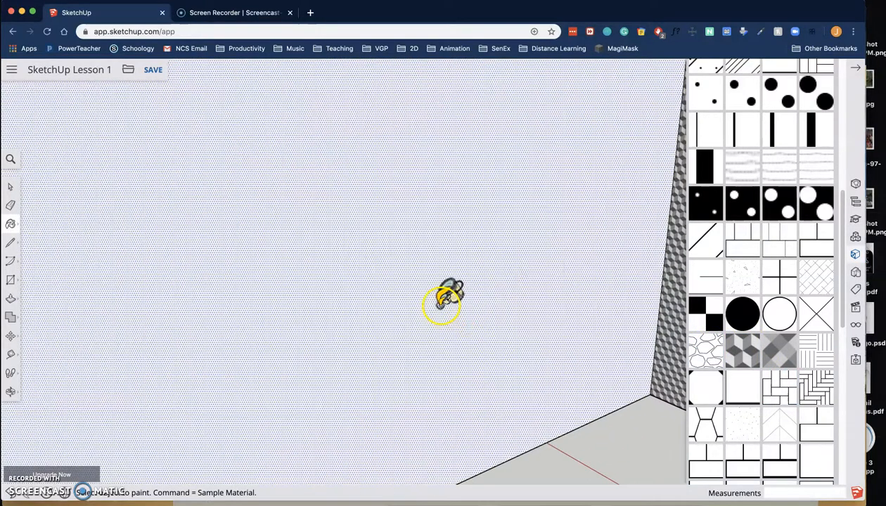
scroll(444, 301, down, 5)
- Paint the selected wall with Brick Rough Tan from the Brick, Cladding and Siding collection and inspect the texture
scroll(802, 297, up, 10)
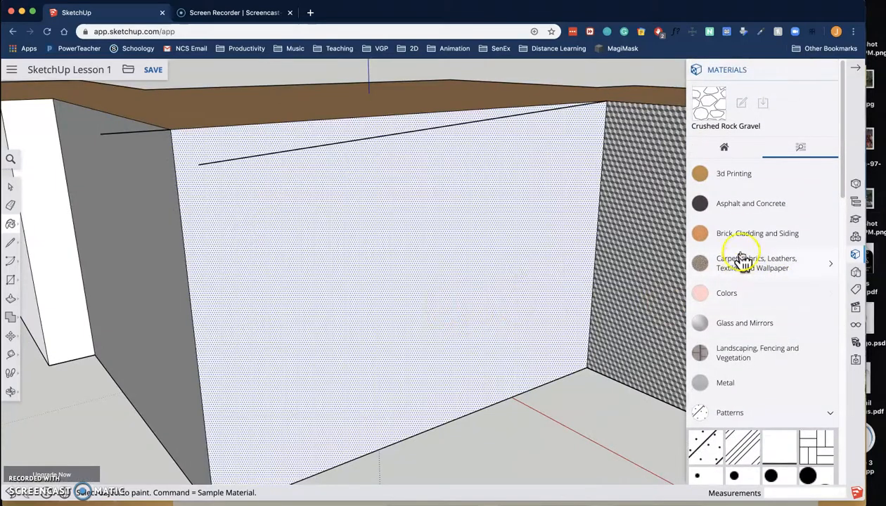
click(740, 236)
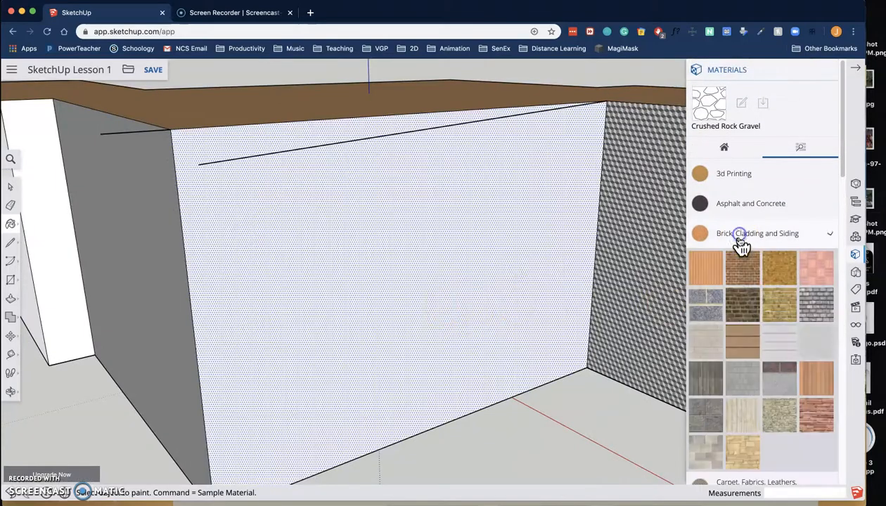
click(780, 305)
click(417, 298)
scroll(370, 314, up, 3)
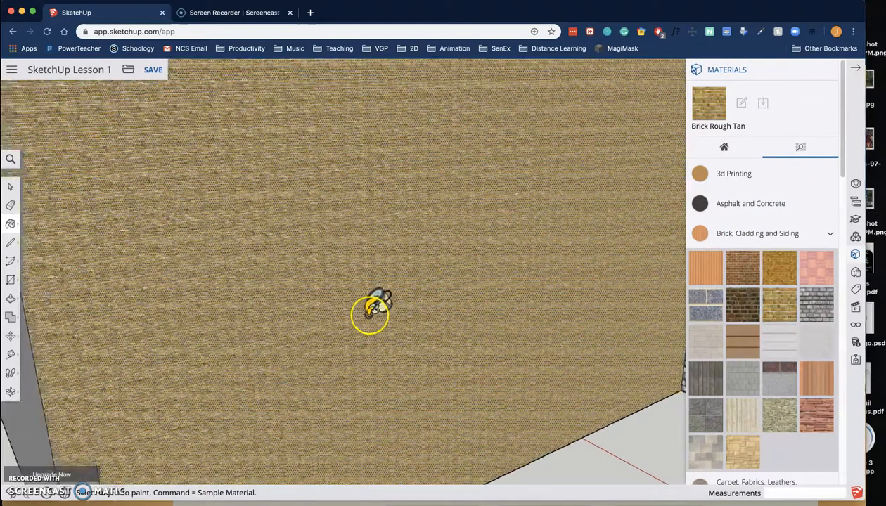
scroll(373, 308, up, 3)
scroll(321, 287, up, 1)
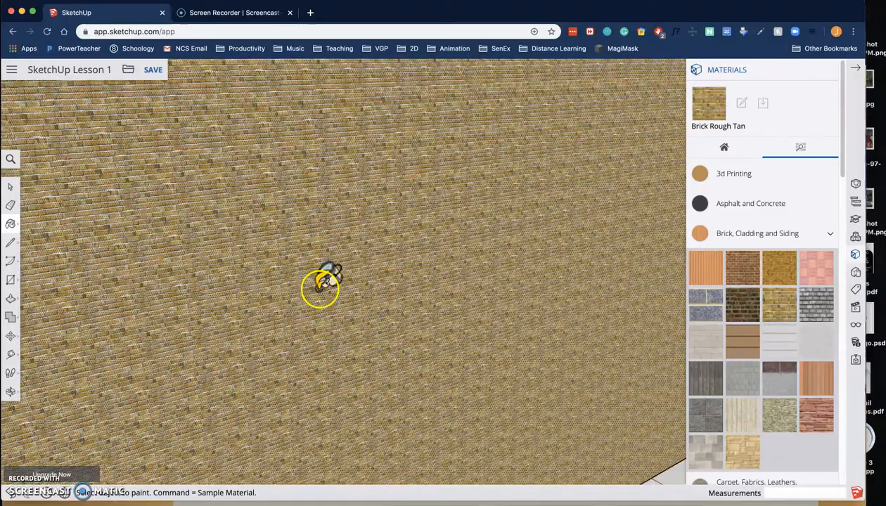
scroll(321, 287, down, 5)
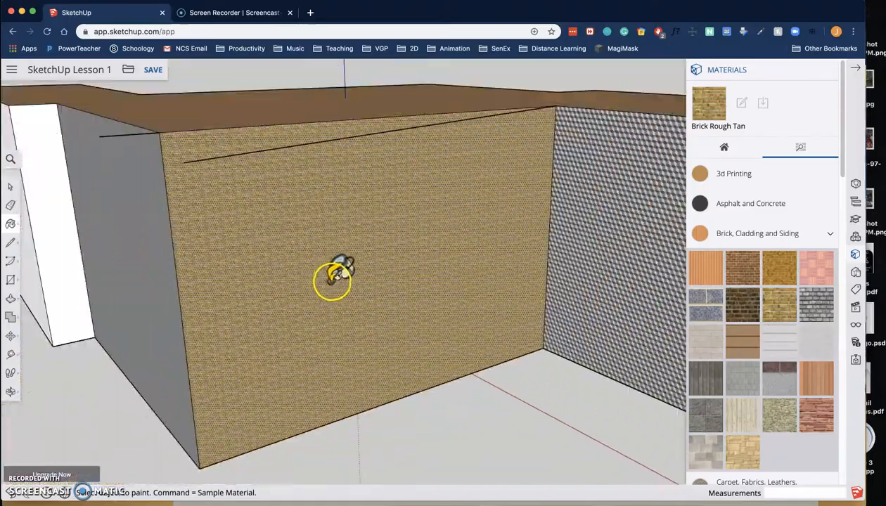
middle_drag(332, 280, 481, 292)
click(737, 235)
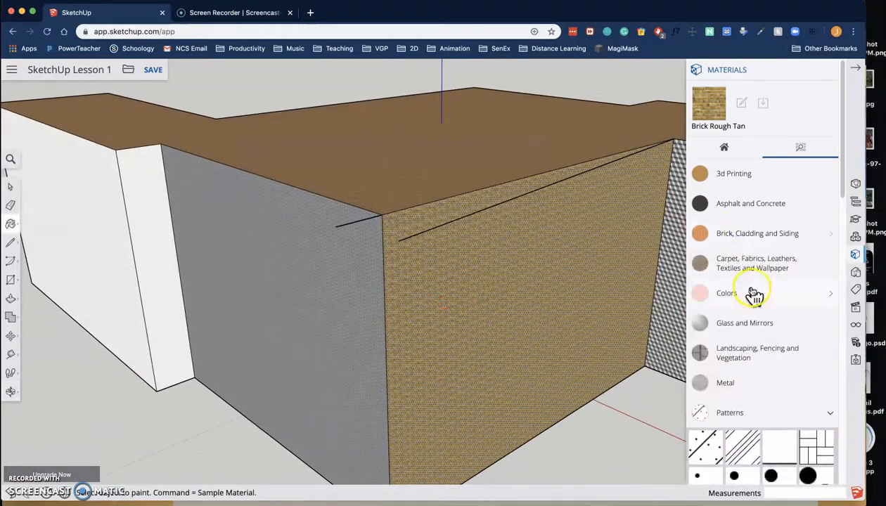
- Browse the material collections, looking at the Water textures, and return to the materials already used in the model
click(756, 406)
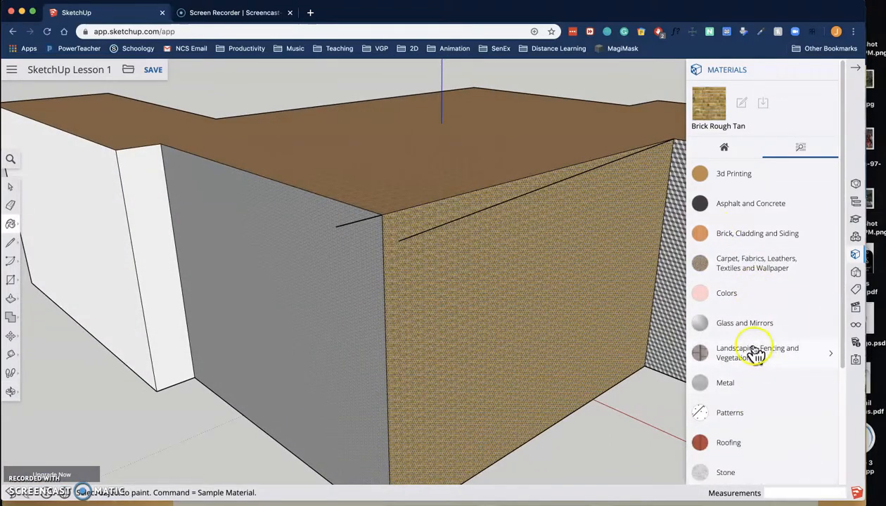
scroll(759, 351, down, 3)
click(746, 406)
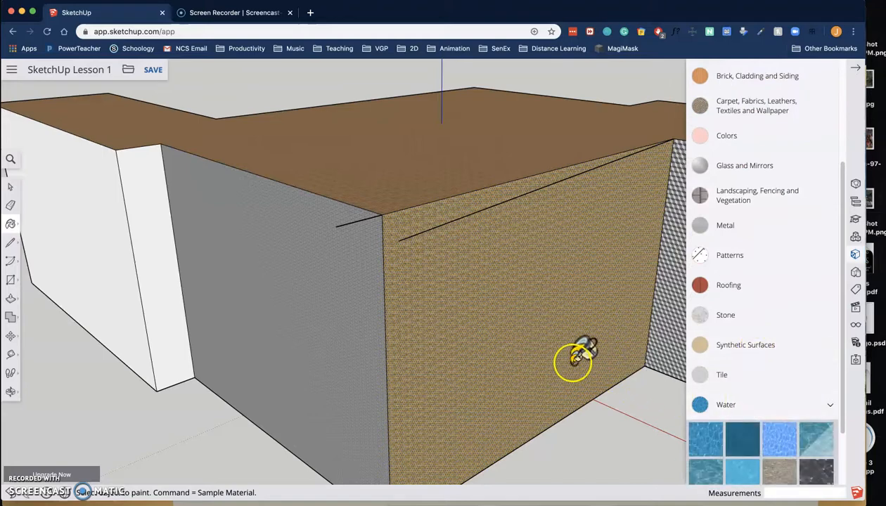
middle_drag(613, 366, 531, 285)
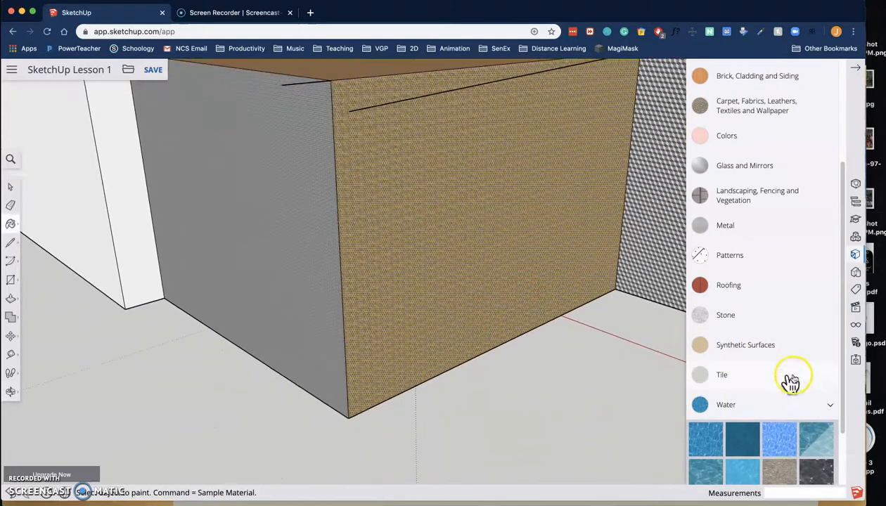
scroll(792, 386, down, 2)
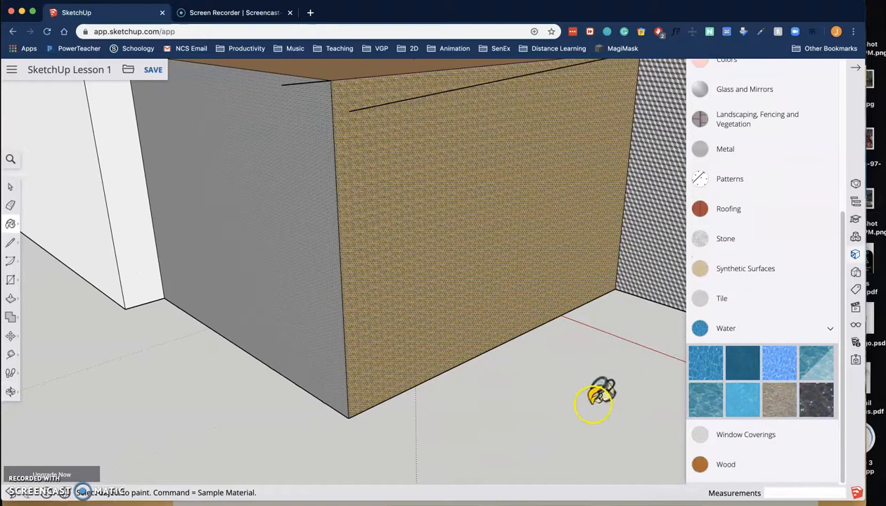
scroll(751, 398, up, 5)
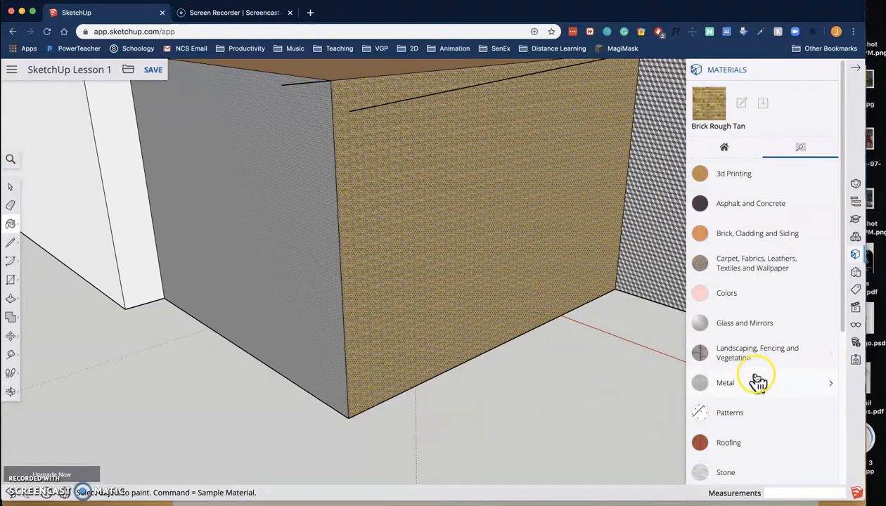
scroll(782, 415, down, 5)
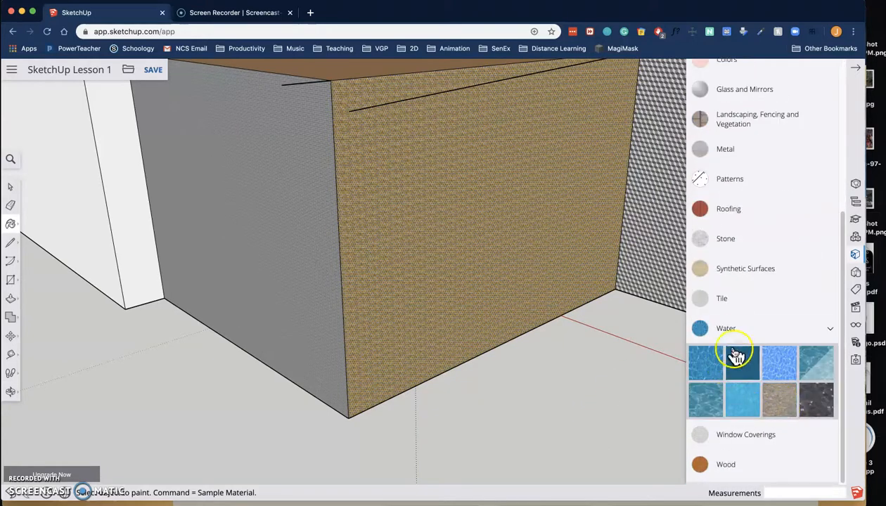
click(736, 333)
scroll(524, 332, up, 3)
scroll(527, 331, down, 7)
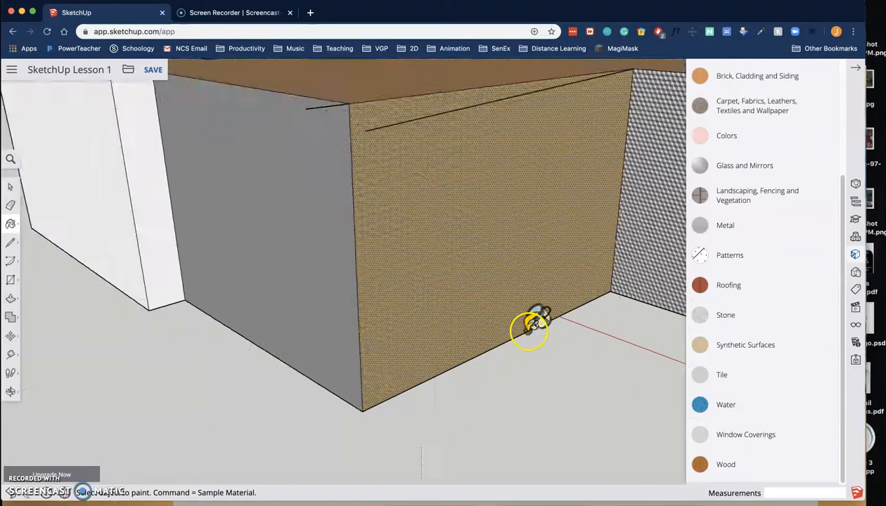
shift+middle_drag(484, 253, 428, 322)
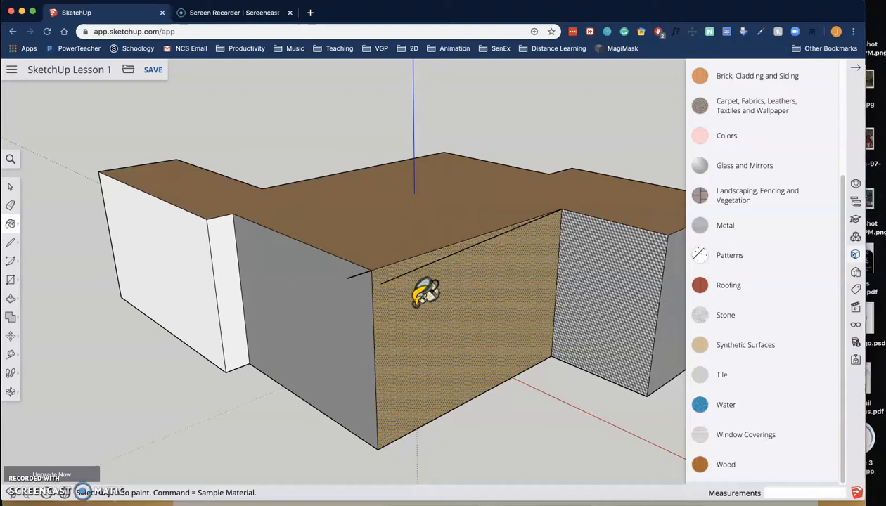
scroll(767, 271, up, 5)
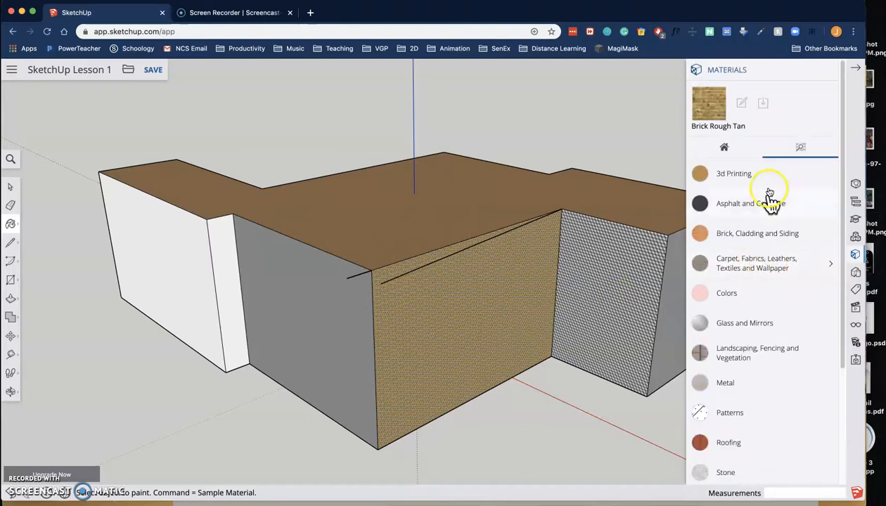
click(739, 156)
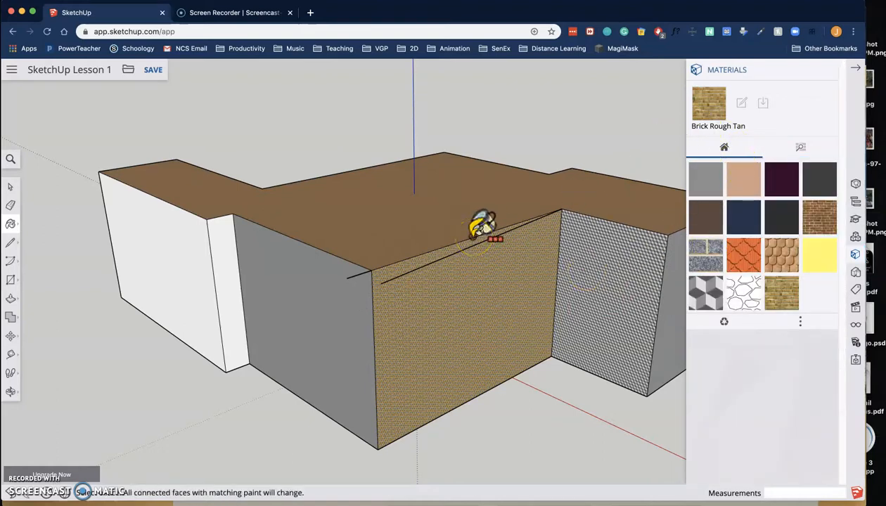
- Try removing the two stray lines near the top of the brick and grey walls with the Eraser, and undo the erasures
click(13, 189)
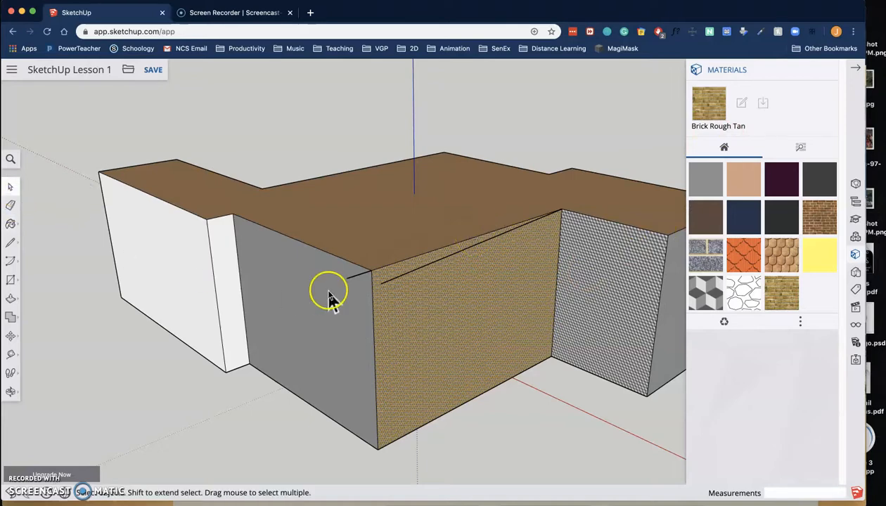
middle_drag(445, 281, 420, 255)
scroll(463, 297, up, 4)
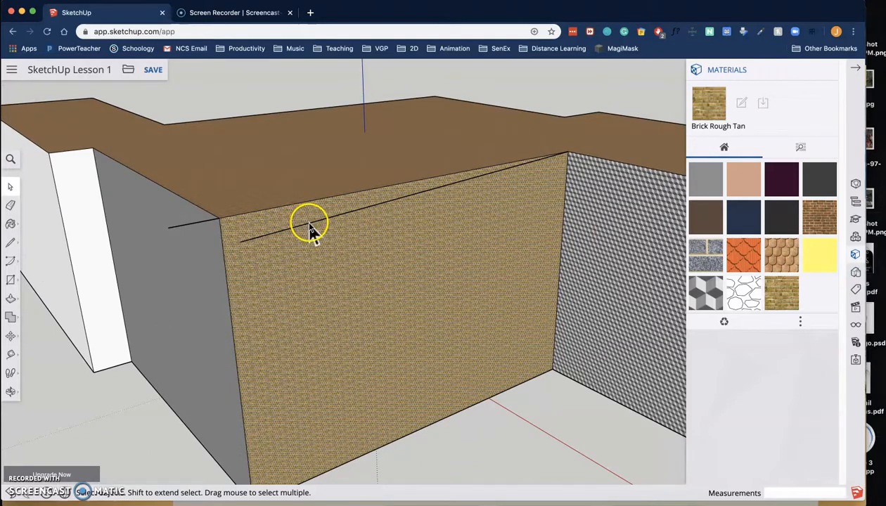
click(10, 207)
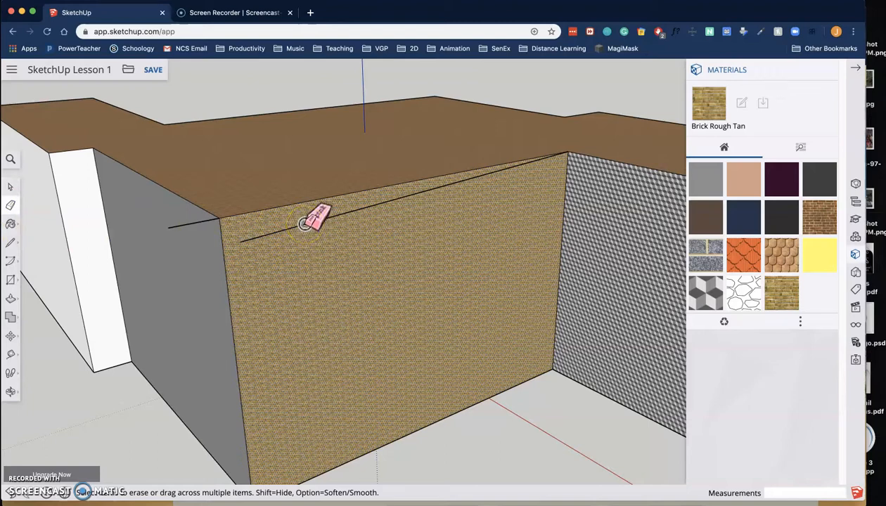
drag(309, 220, 360, 242)
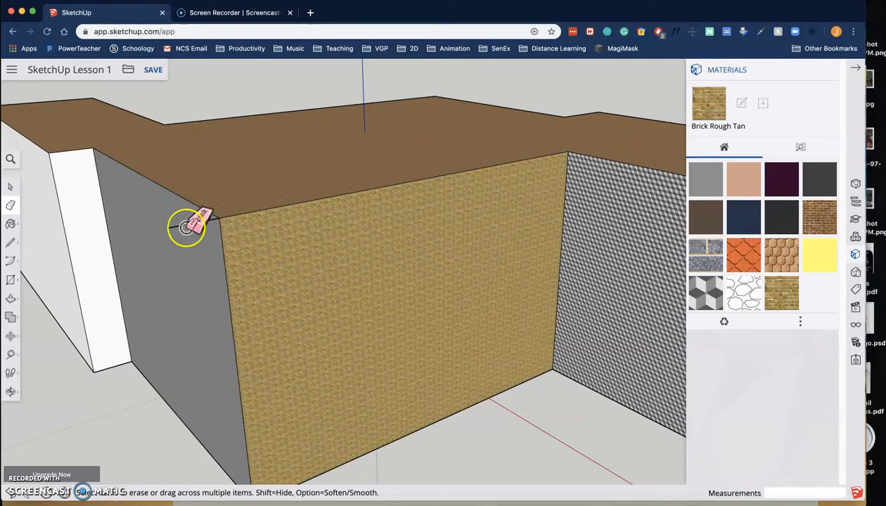
drag(198, 214, 241, 255)
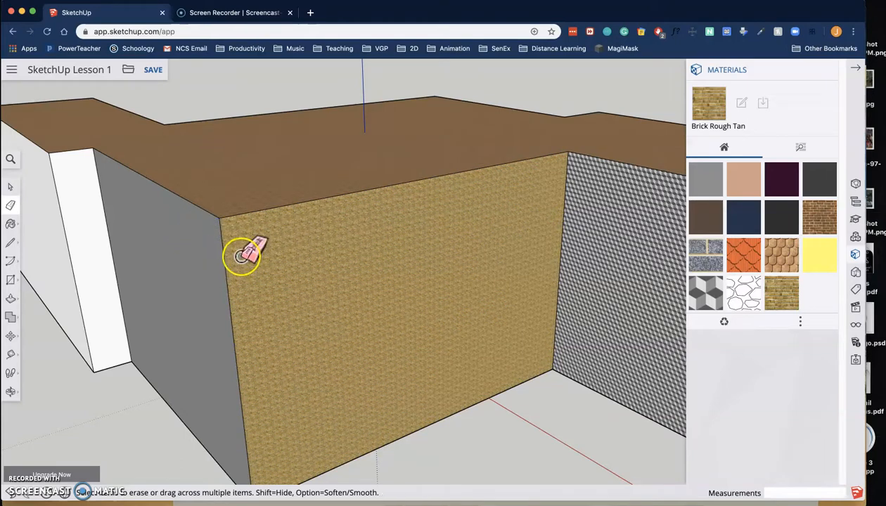
key(super+z)
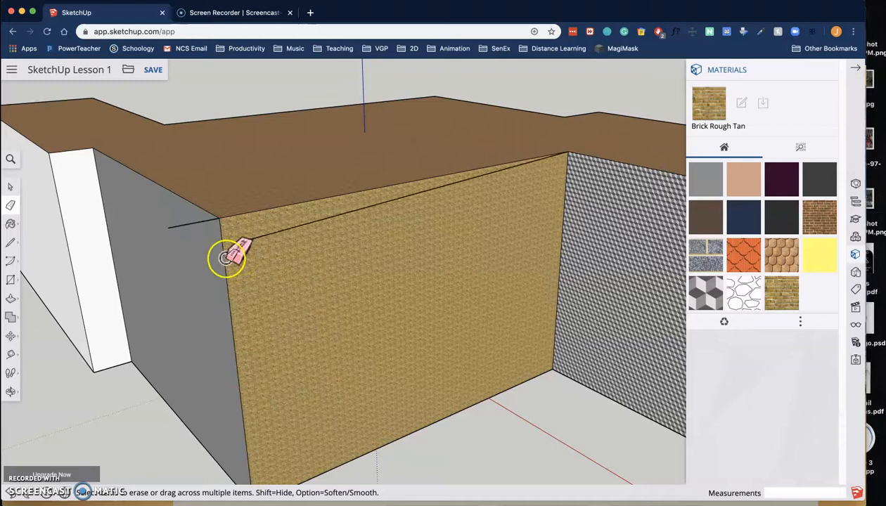
- Select and delete the stray line on the brick wall and the short stray line on the adjoining grey wall
click(12, 187)
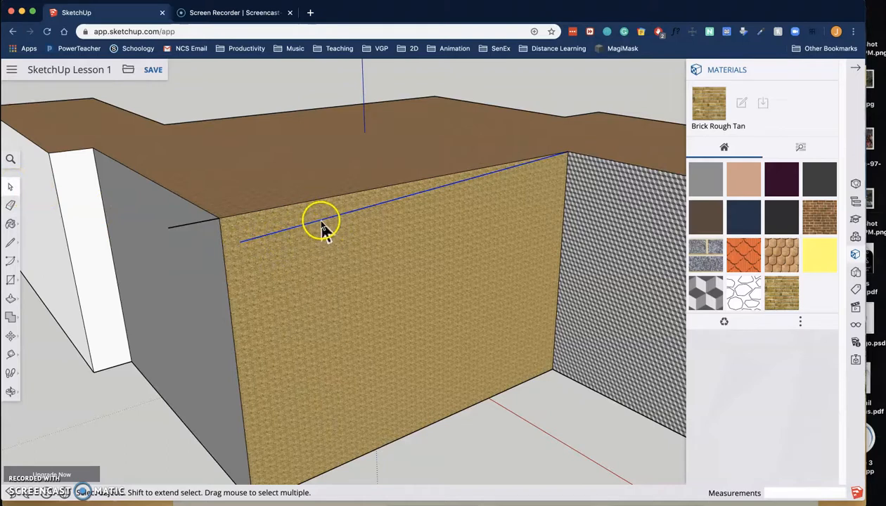
key(Delete)
click(208, 222)
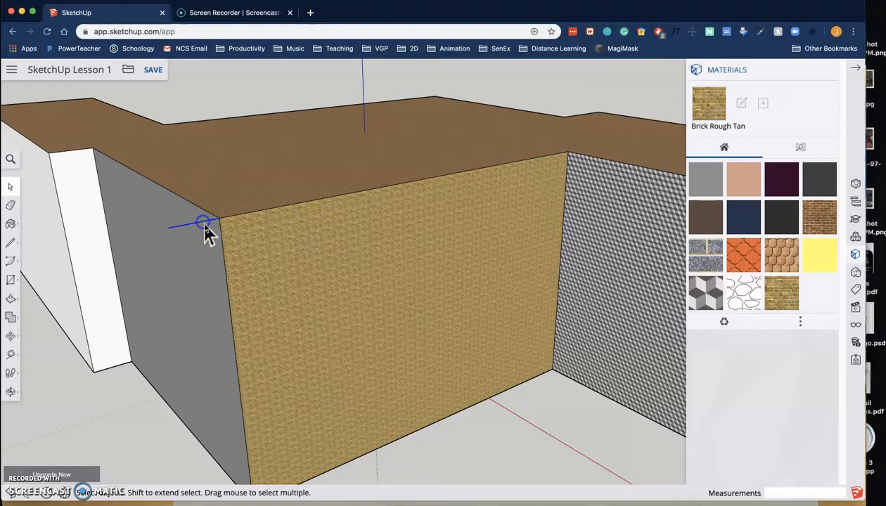
key(Delete)
click(279, 248)
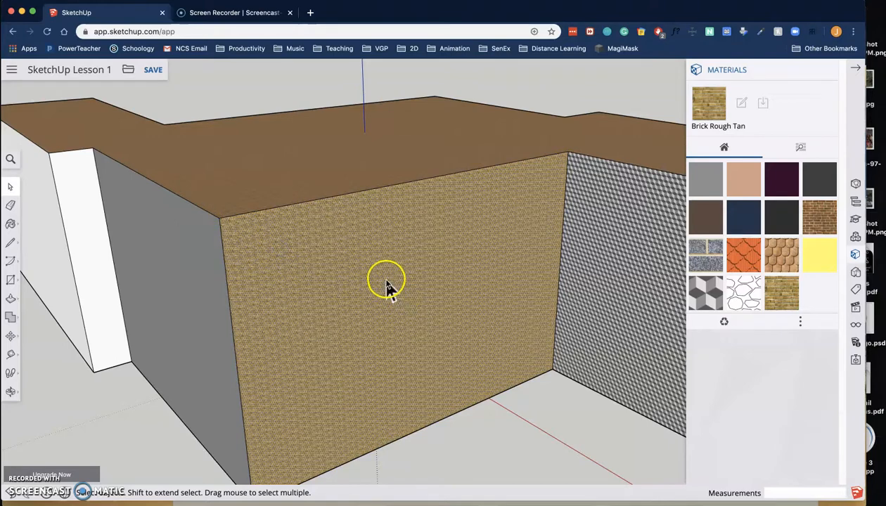
- Erase the top edge shared by the brick wall and the roof, including the short leftover piece at the corner
click(11, 206)
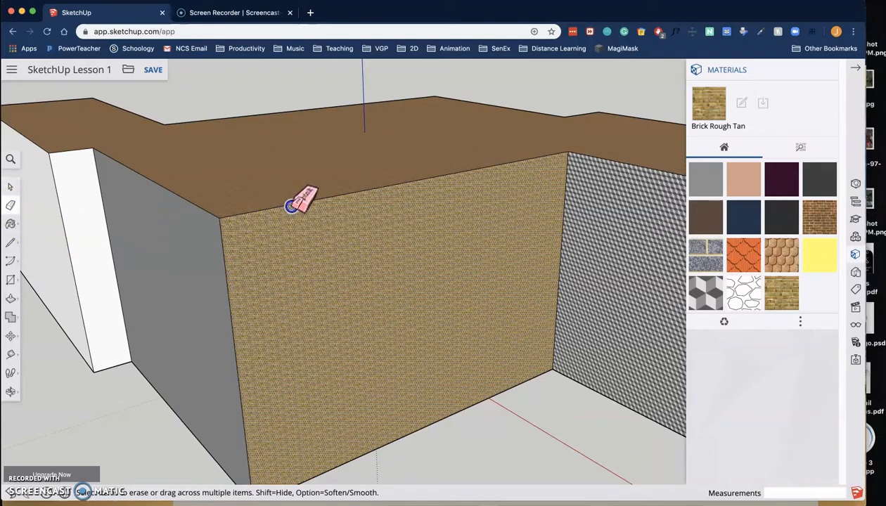
mouse_move(307, 199)
mouse_down()
mouse_move(312, 237)
mouse_move(388, 299)
mouse_move(360, 298)
mouse_up()
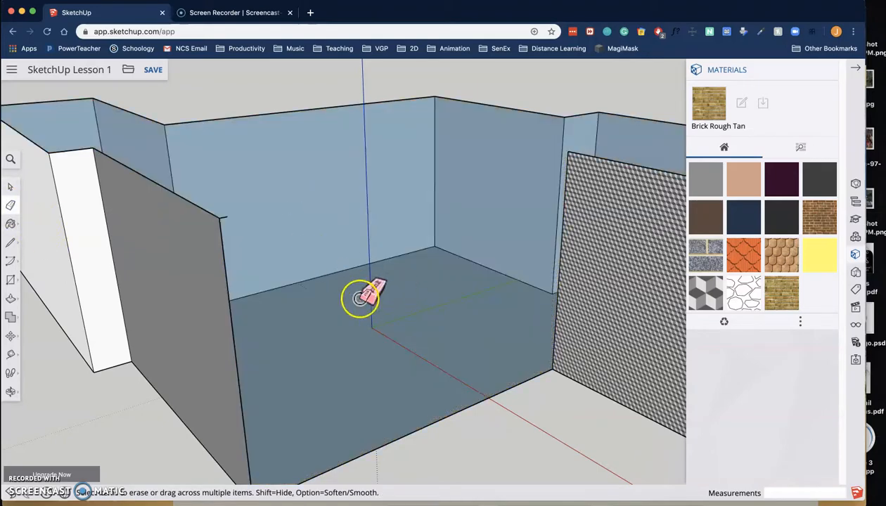
scroll(245, 234, up, 3)
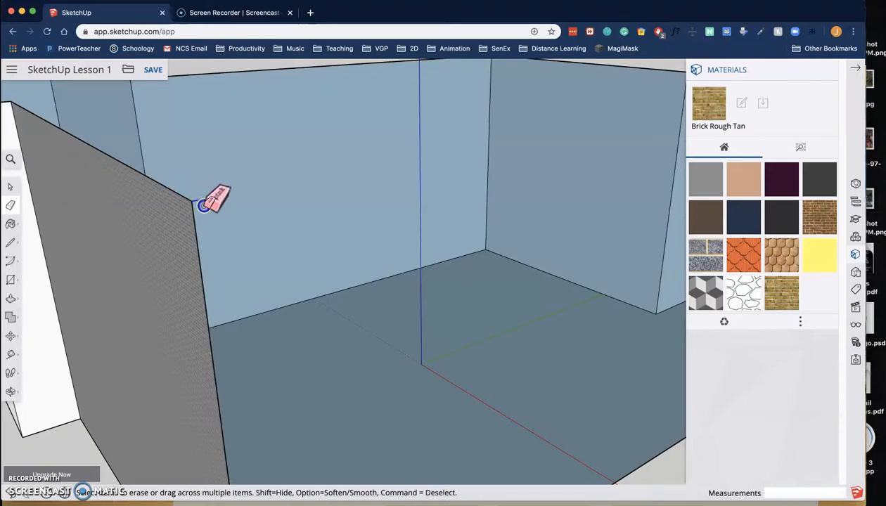
scroll(328, 263, down, 3)
mouse_move(331, 264)
middle_down()
mouse_move(366, 273)
mouse_move(336, 275)
middle_up()
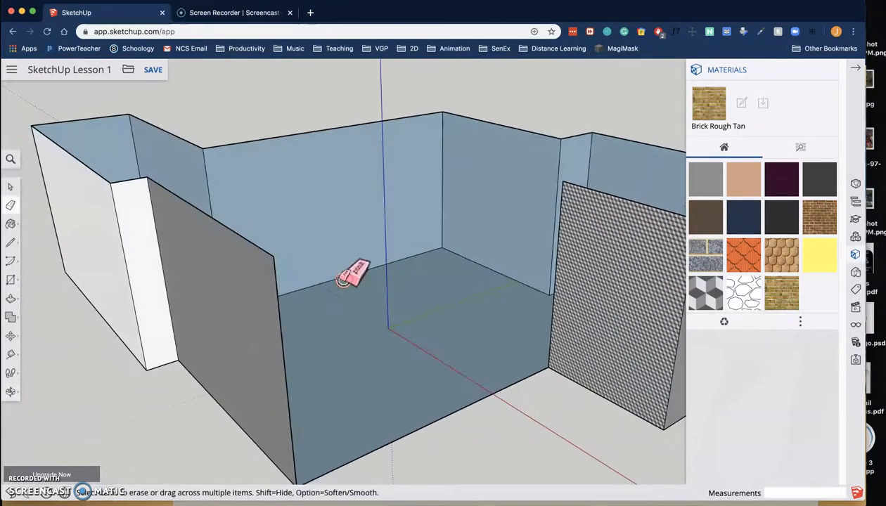
- Draw a line between the top corners of the grey wall and the cube-patterned wall to rebuild the missing wall and roof
click(10, 243)
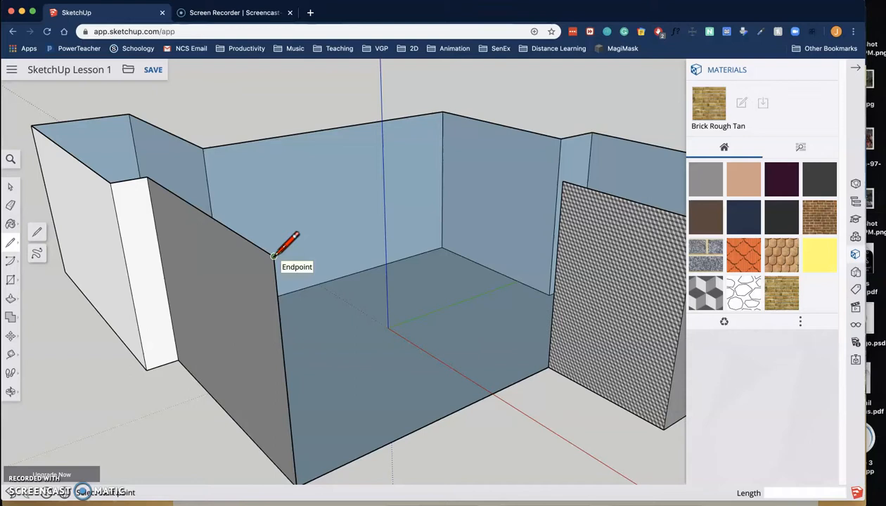
drag(273, 256, 566, 183)
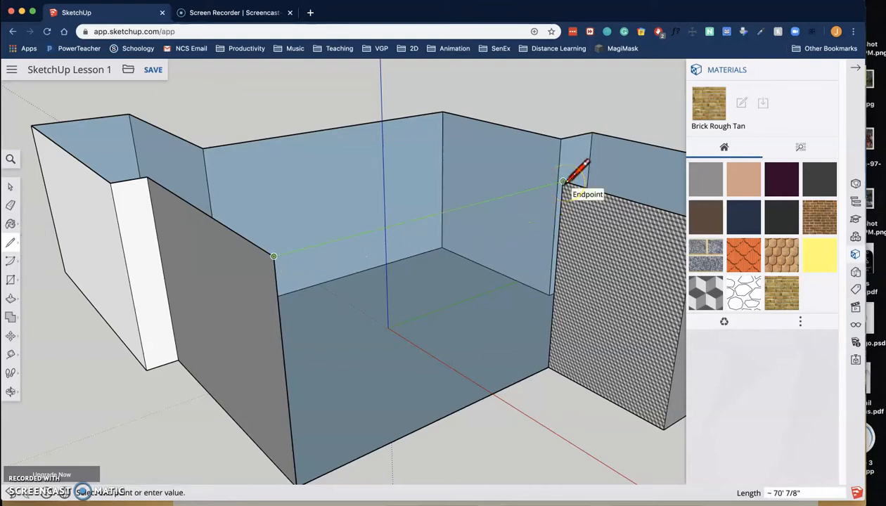
click(563, 182)
mouse_move(518, 312)
middle_down()
mouse_move(390, 298)
mouse_move(504, 313)
middle_up()
click(564, 191)
middle_drag(481, 253, 510, 251)
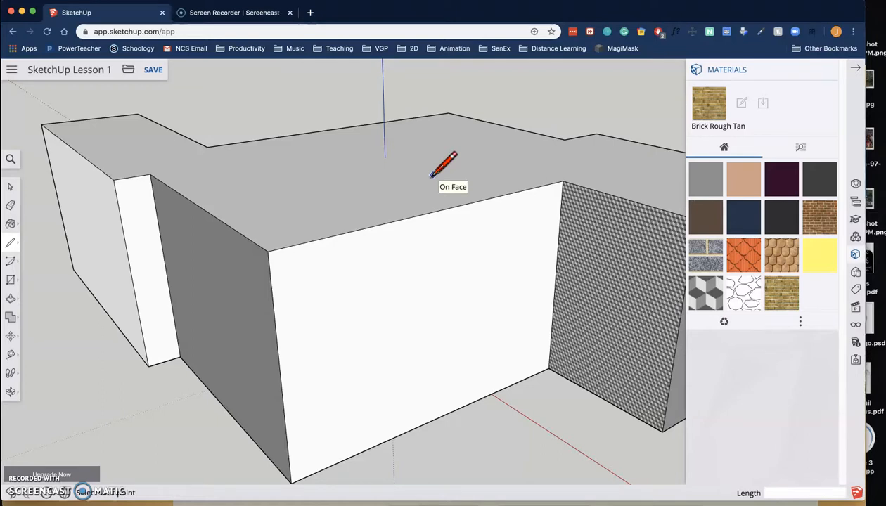
- Select the entire building and delete it from the model
scroll(457, 204, down, 6)
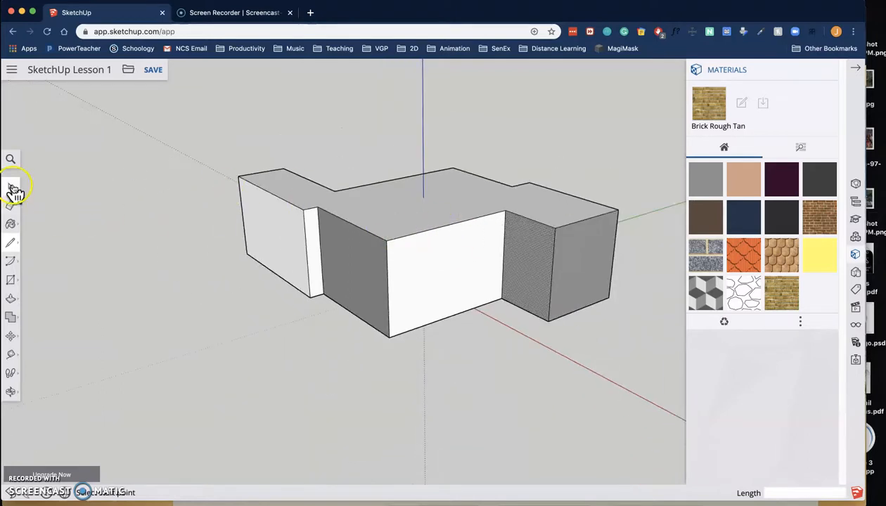
click(12, 187)
drag(203, 142, 631, 376)
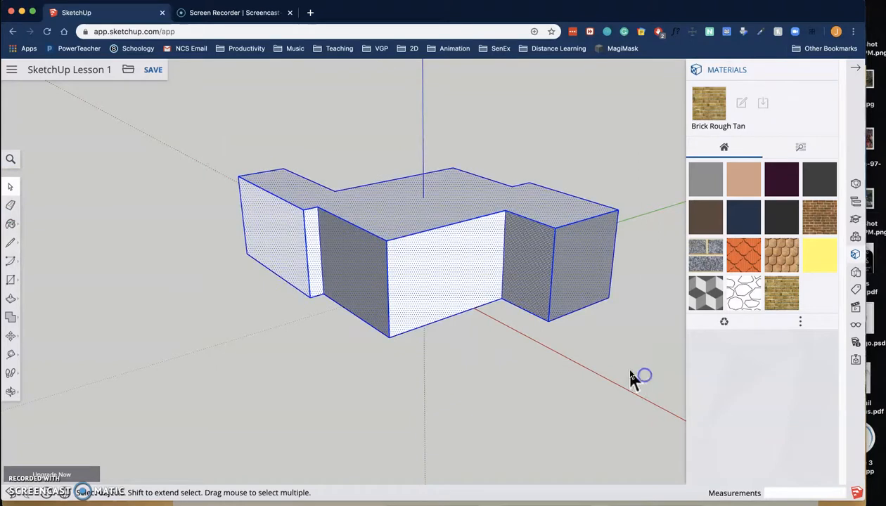
key(Delete)
scroll(443, 277, up, 2)
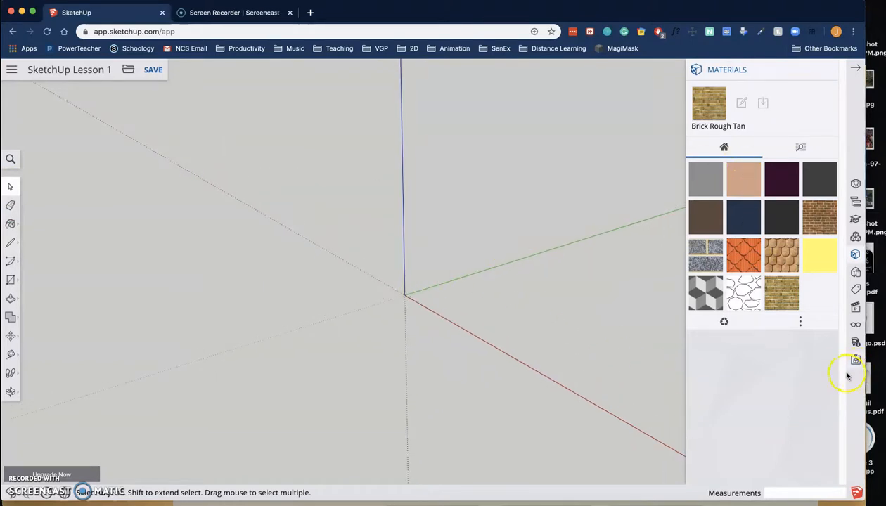
- Replace the materials display with the standard views and switch the empty model to the top view
click(857, 308)
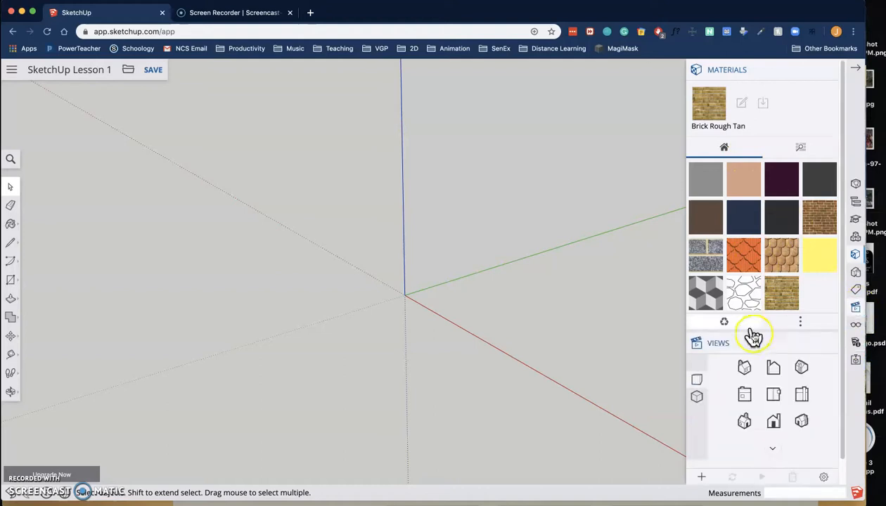
click(830, 70)
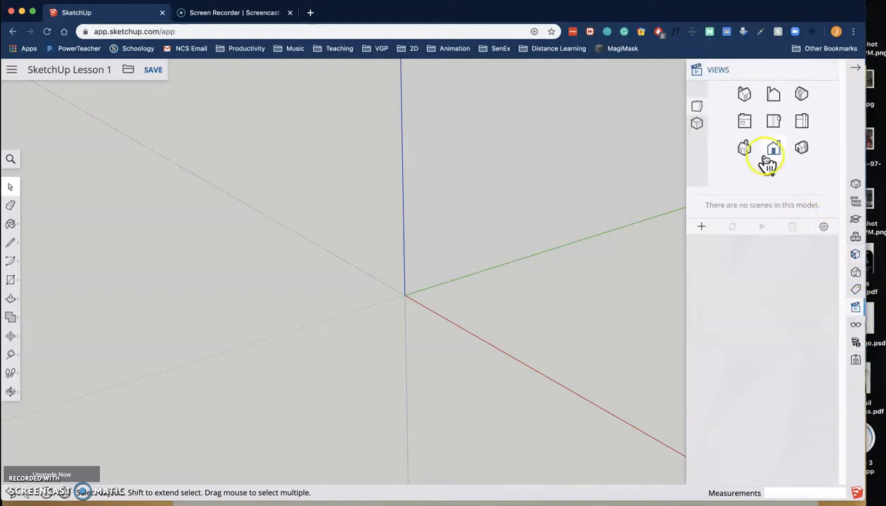
click(774, 121)
middle_drag(507, 271, 385, 307)
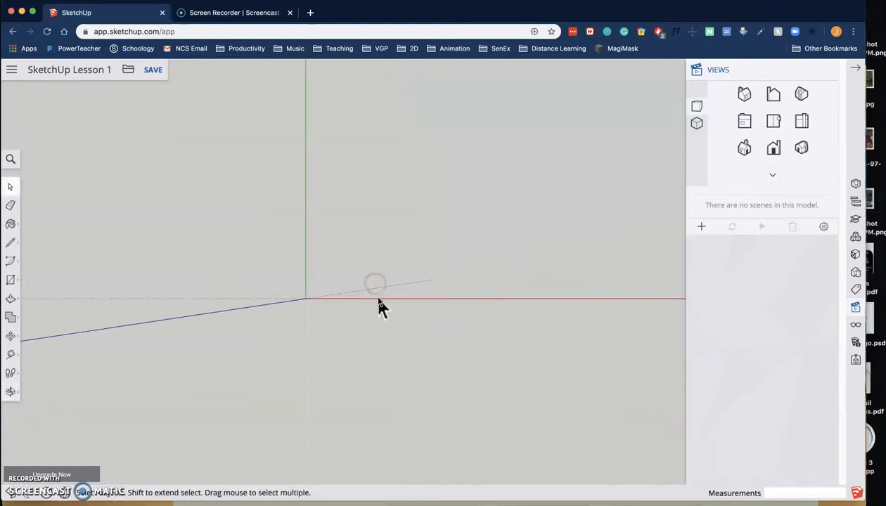
- Draw a long, narrow rectangle on the ground near the origin, running parallel to the red axis
click(10, 282)
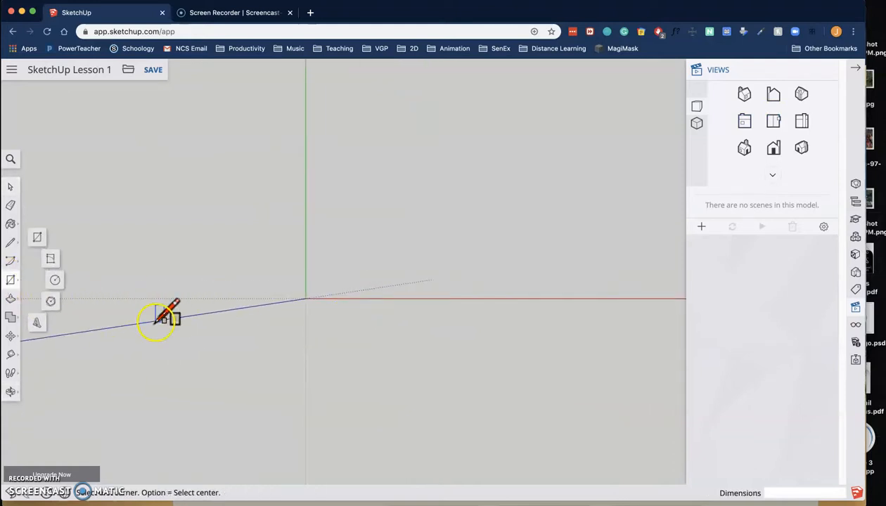
click(40, 239)
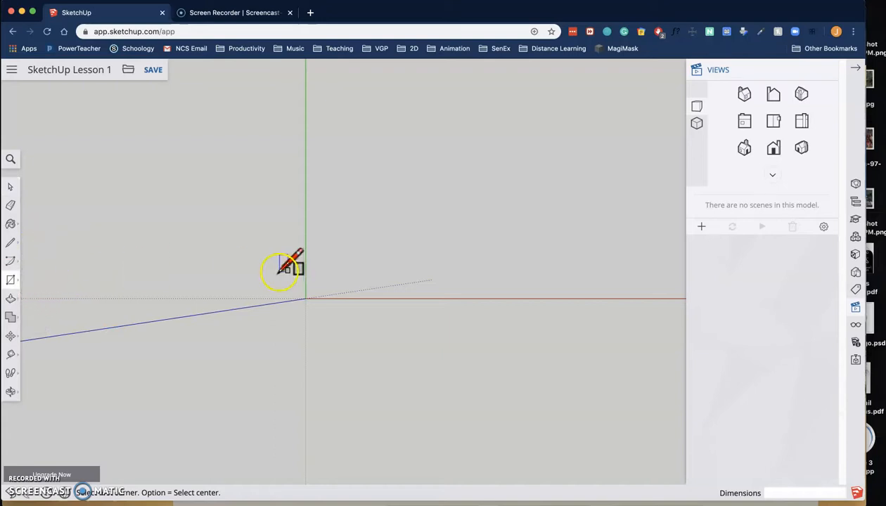
click(338, 237)
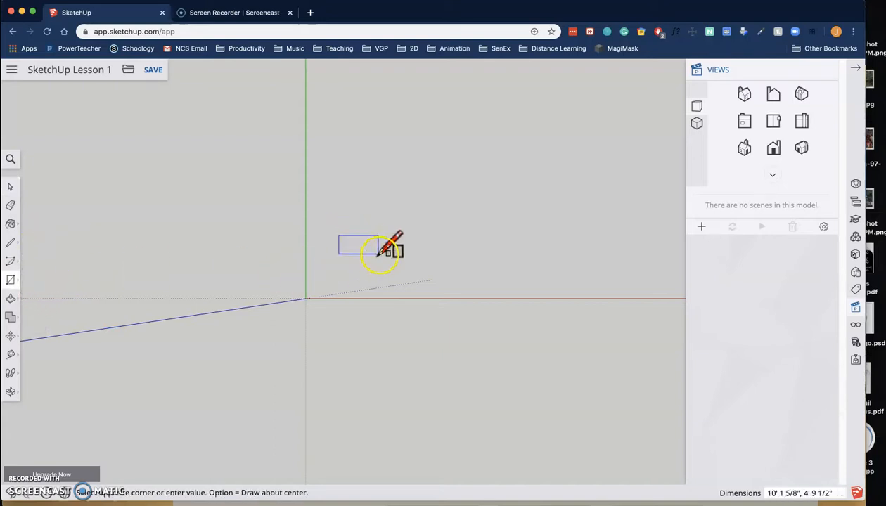
click(440, 264)
- Push/Pull the rectangle upward about 4' 9" into a solid block
middle_drag(470, 341, 332, 258)
click(11, 299)
click(445, 248)
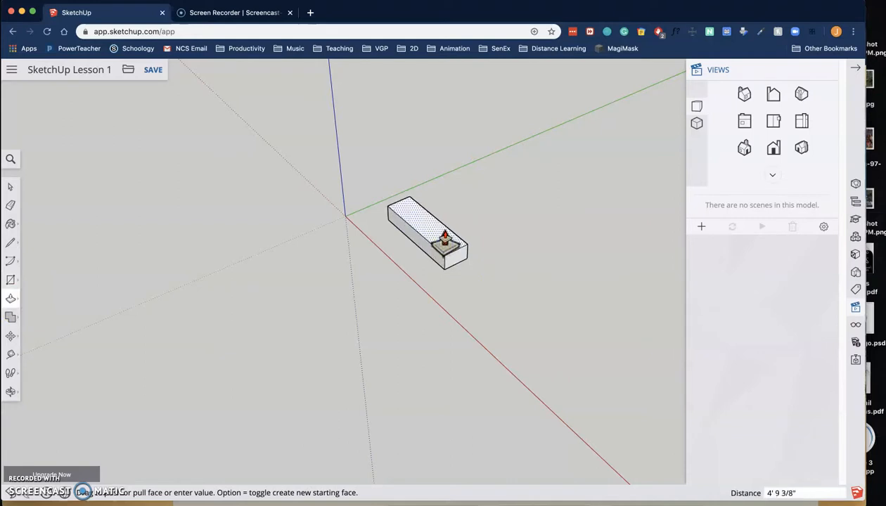
click(445, 242)
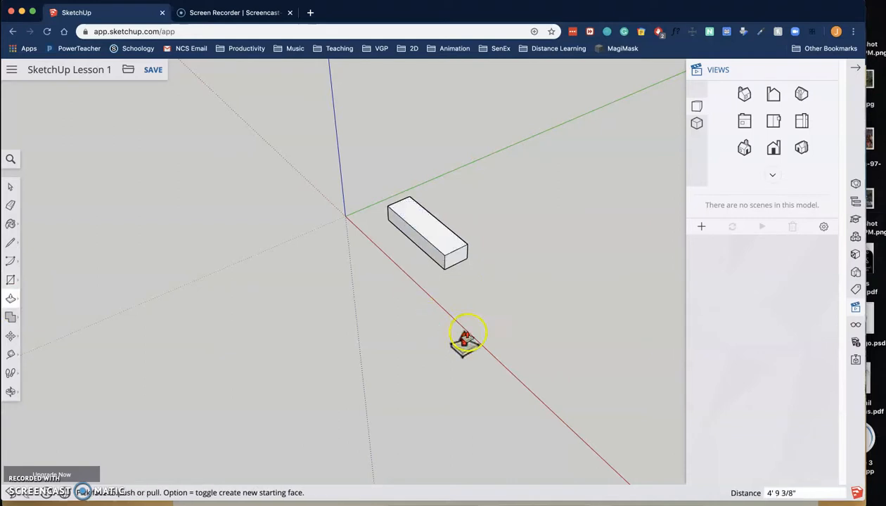
- Select the whole block, copy it and paste the duplicate at its upper back corner as a second stair step
click(12, 186)
scroll(444, 292, up, 5)
mouse_move(434, 278)
middle_down()
mouse_move(370, 348)
mouse_move(416, 378)
mouse_move(417, 306)
mouse_move(429, 289)
middle_up()
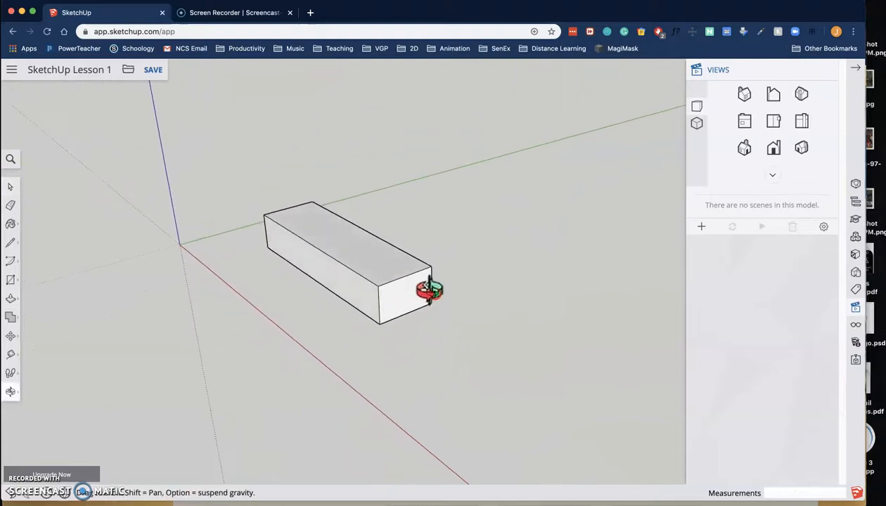
middle_drag(401, 350, 395, 346)
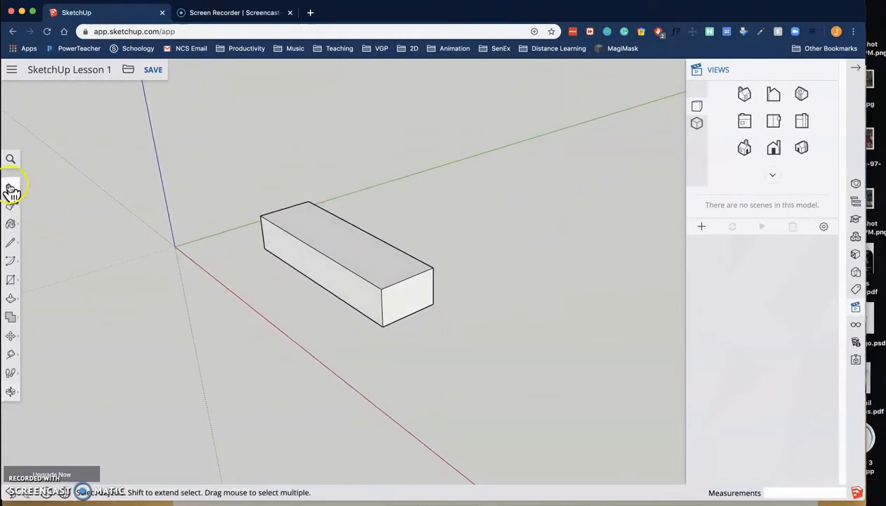
drag(223, 163, 452, 353)
middle_drag(439, 339, 396, 337)
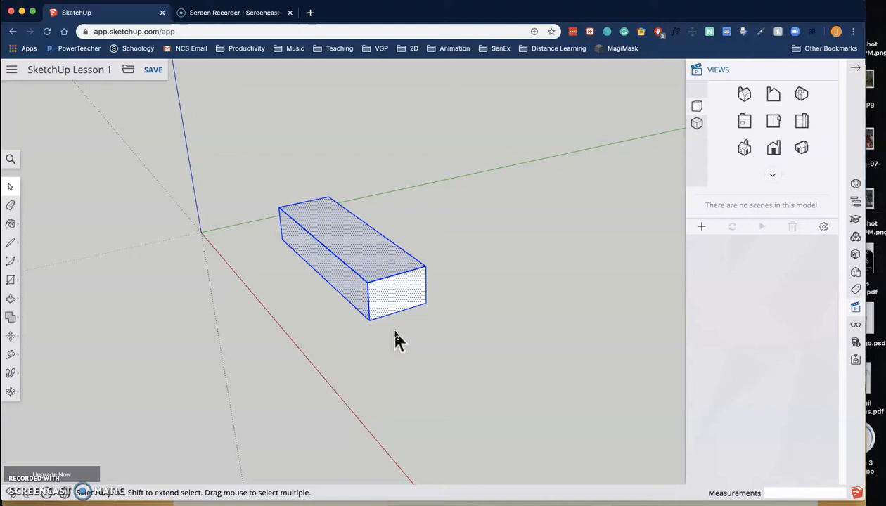
key(c)
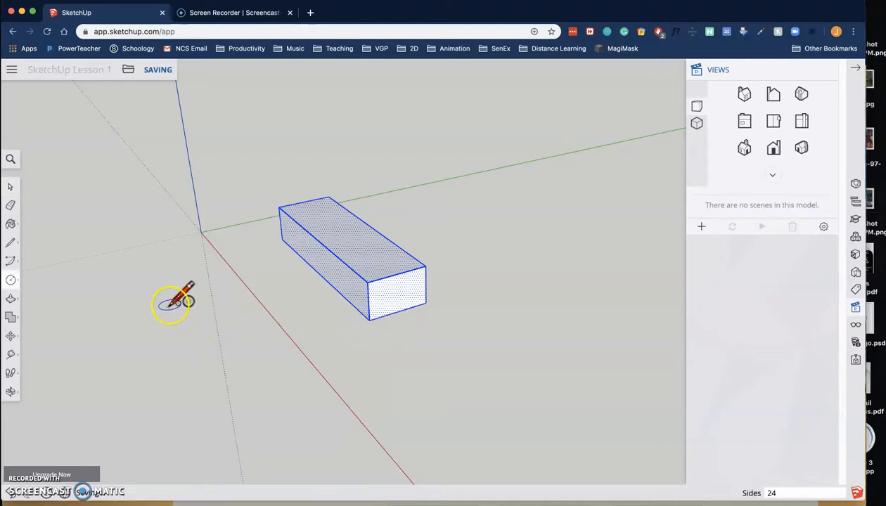
click(10, 188)
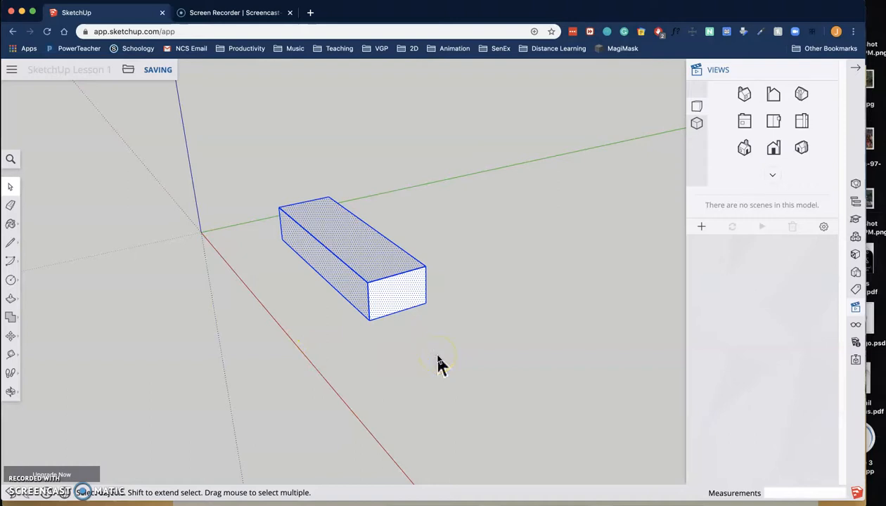
key(super+v)
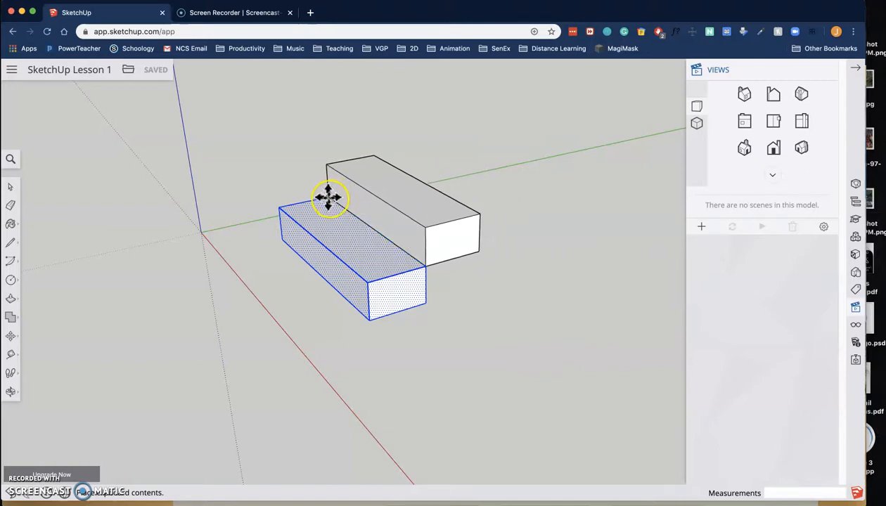
click(328, 197)
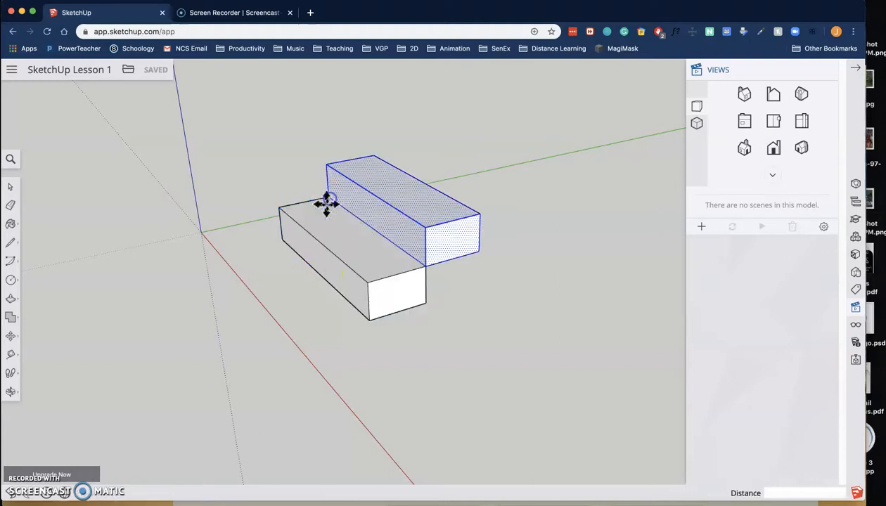
- Paste another copy of the block at the upper back corner of the second block as the third stair step
middle_drag(312, 254, 502, 263)
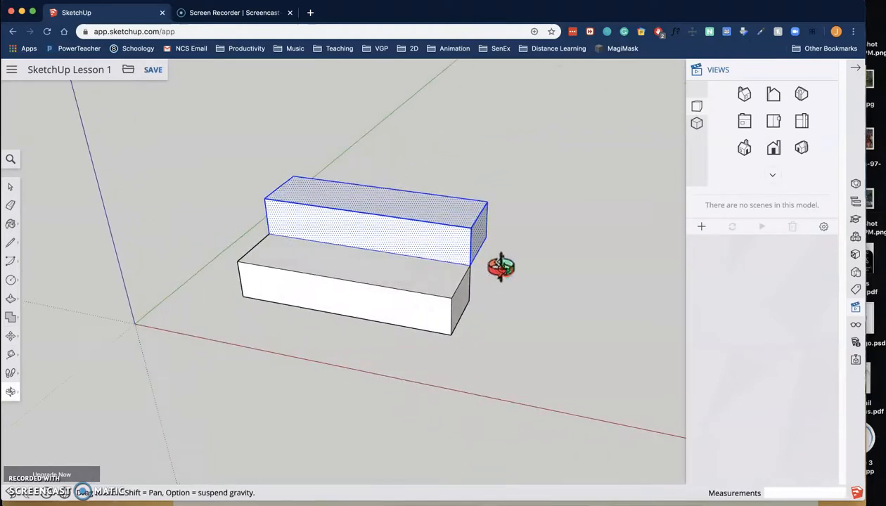
middle_drag(409, 279, 273, 261)
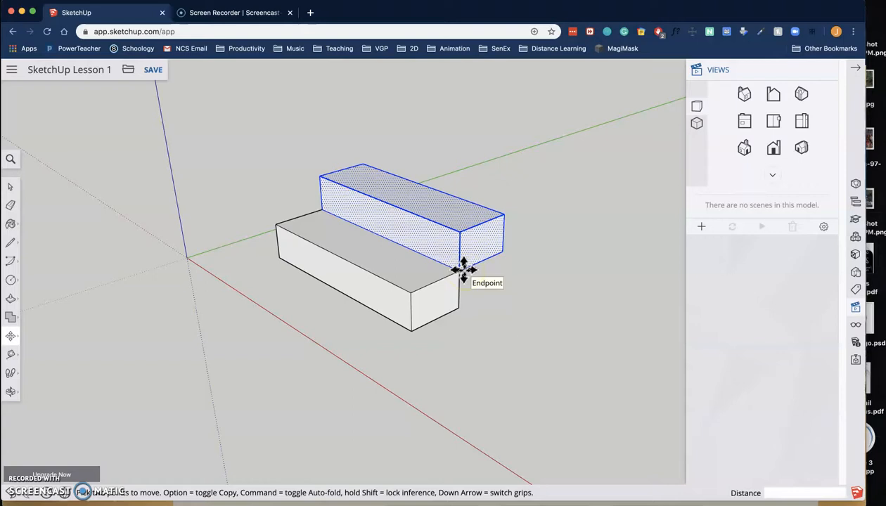
click(484, 271)
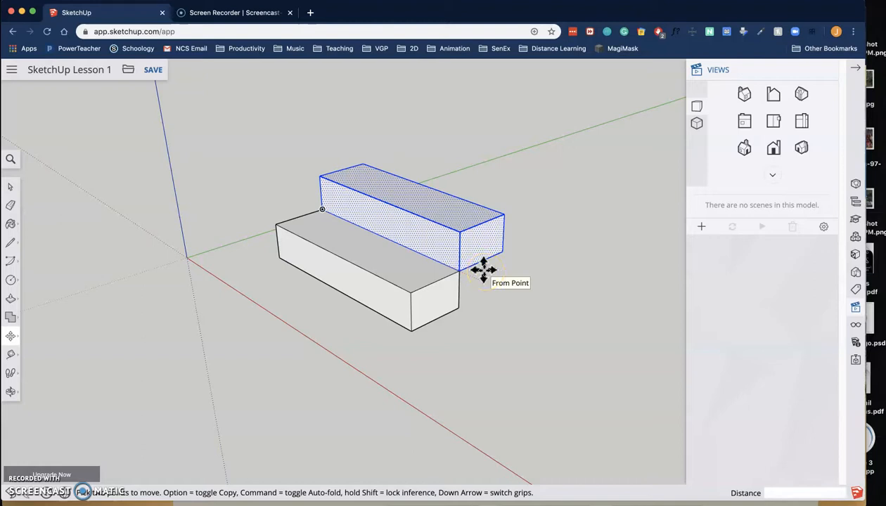
key(alt)
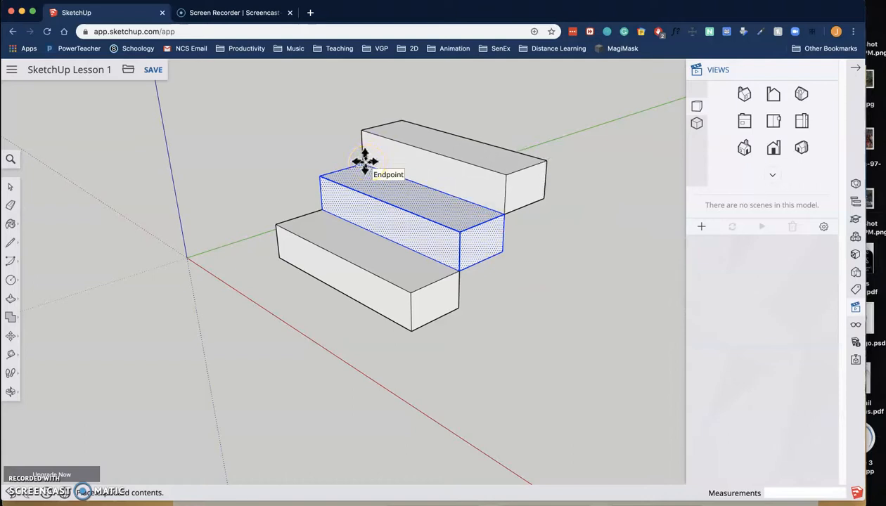
click(365, 161)
- Select all three stair blocks, copy them and paste the set at the upper back corner of the top block
middle_drag(534, 289, 383, 339)
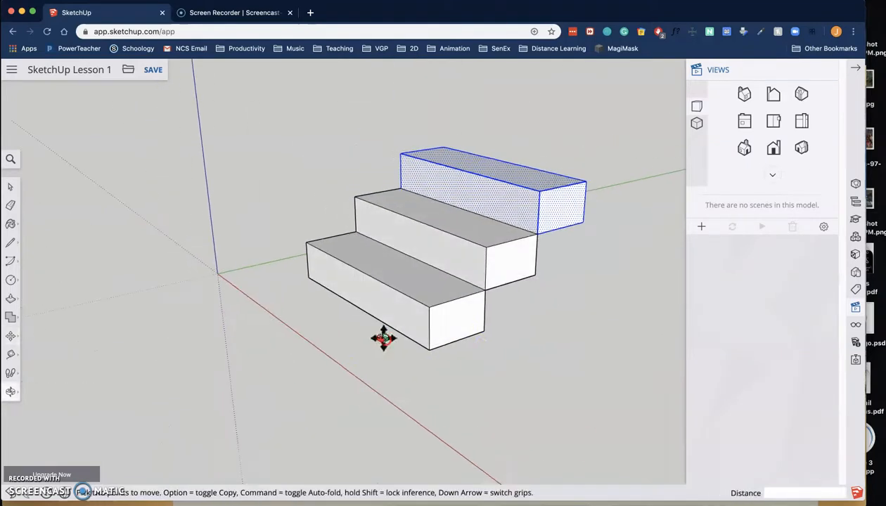
click(11, 190)
click(289, 198)
drag(232, 112, 601, 390)
middle_drag(437, 312, 661, 352)
middle_drag(593, 331, 344, 339)
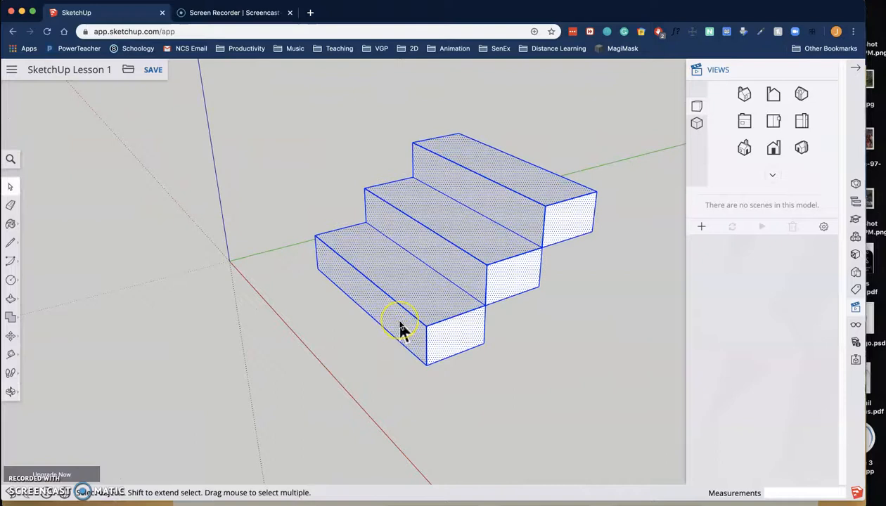
key(super+v)
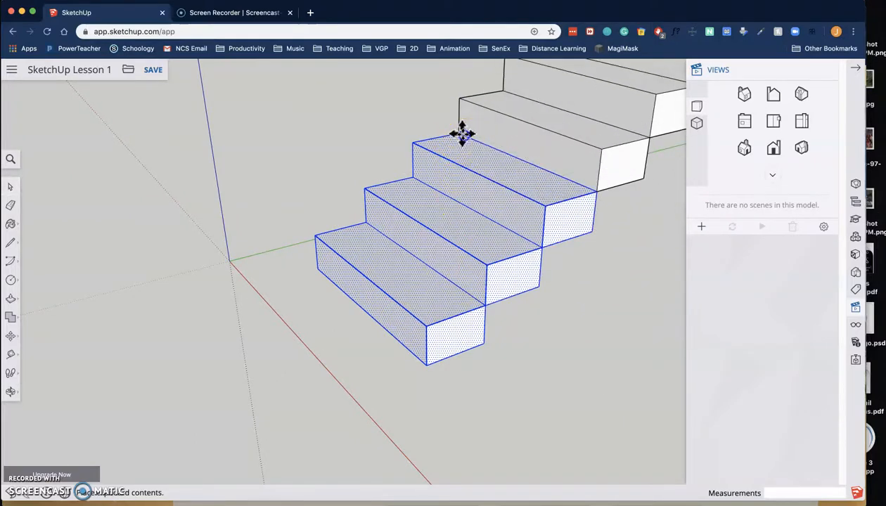
click(460, 132)
- Show the staircase in a standard side view and switch the camera to parallel projection
scroll(512, 267, down, 3)
middle_drag(512, 270, 395, 297)
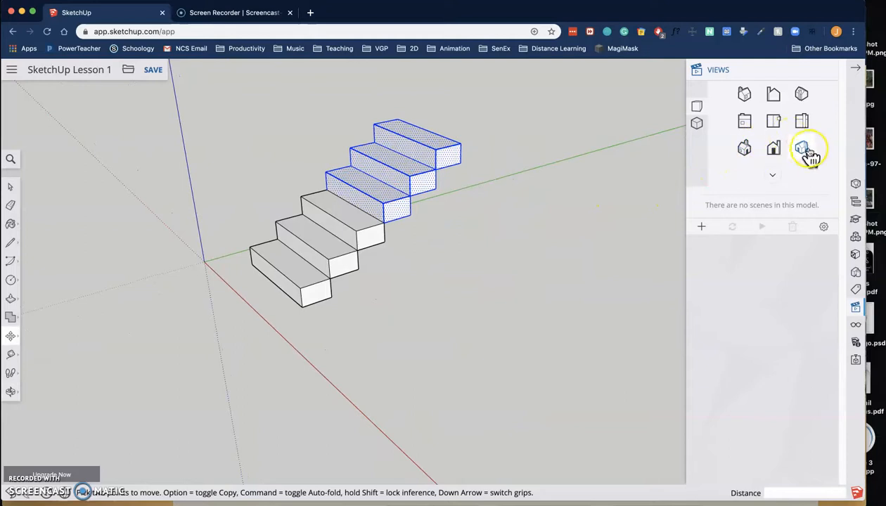
click(742, 123)
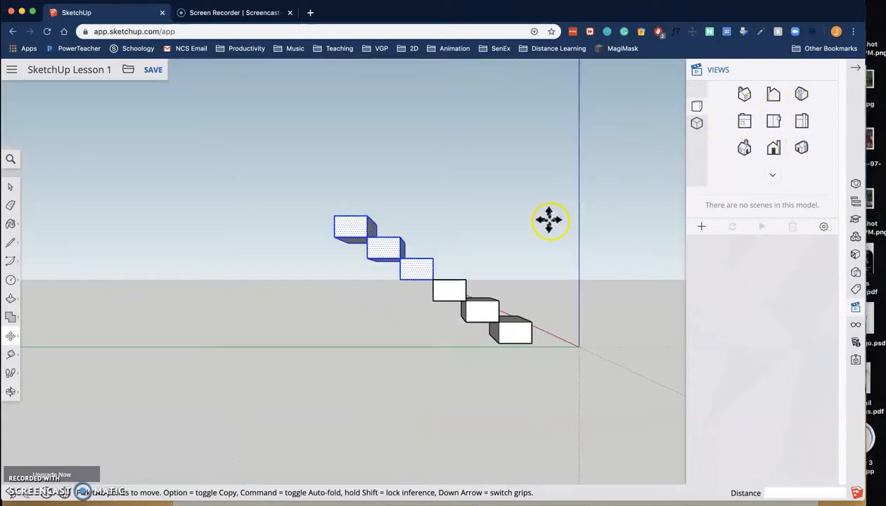
shift+middle_drag(538, 244, 197, 236)
shift+middle_drag(415, 267, 280, 257)
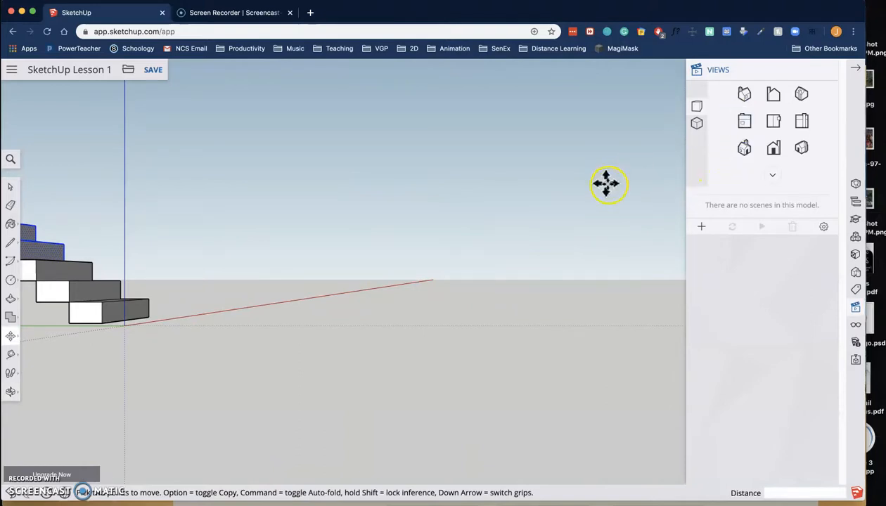
shift+middle_drag(397, 235, 535, 246)
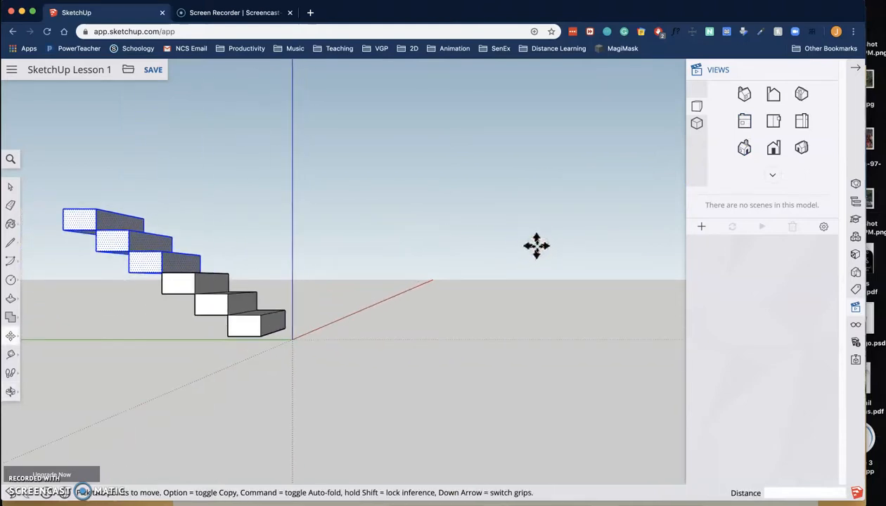
click(697, 130)
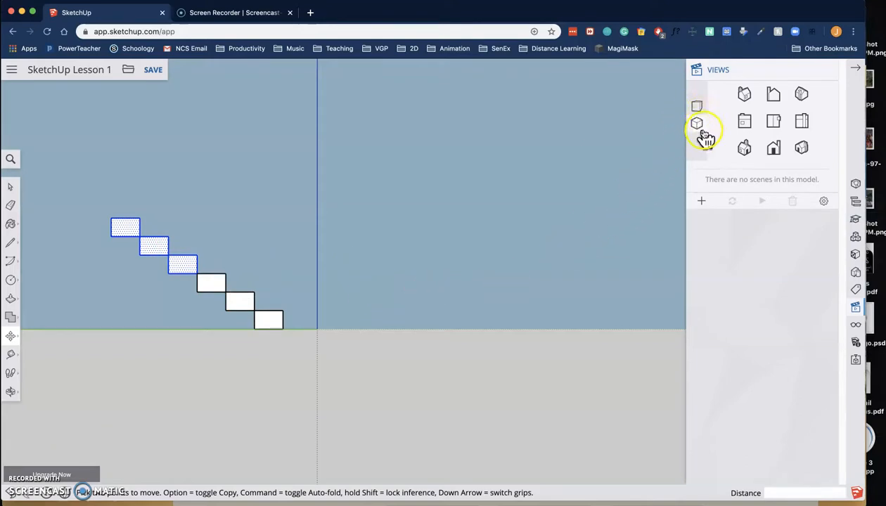
- Start a stair profile in empty space beside the blocks with an 8" vertical riser and a 1' horizontal tread
click(14, 247)
click(41, 234)
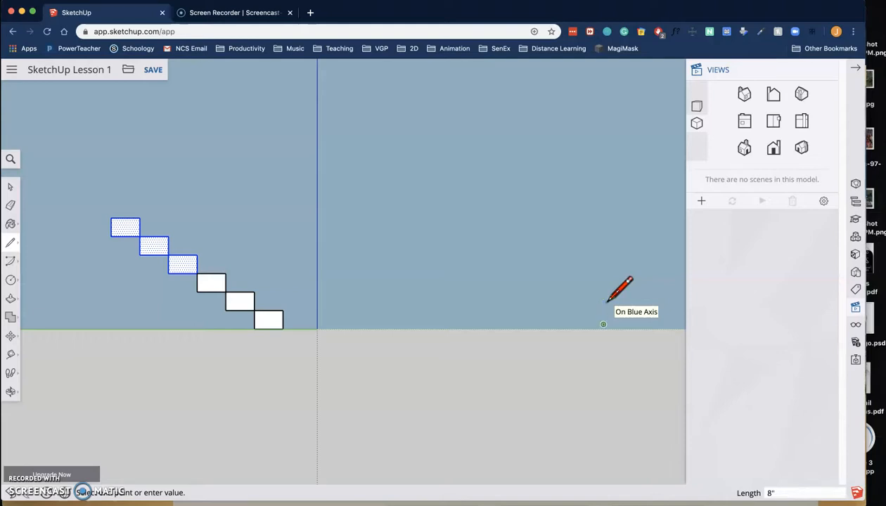
mouse_move(608, 301)
mouse_down()
mouse_move(579, 300)
mouse_move(565, 312)
mouse_move(584, 320)
mouse_move(573, 321)
mouse_up()
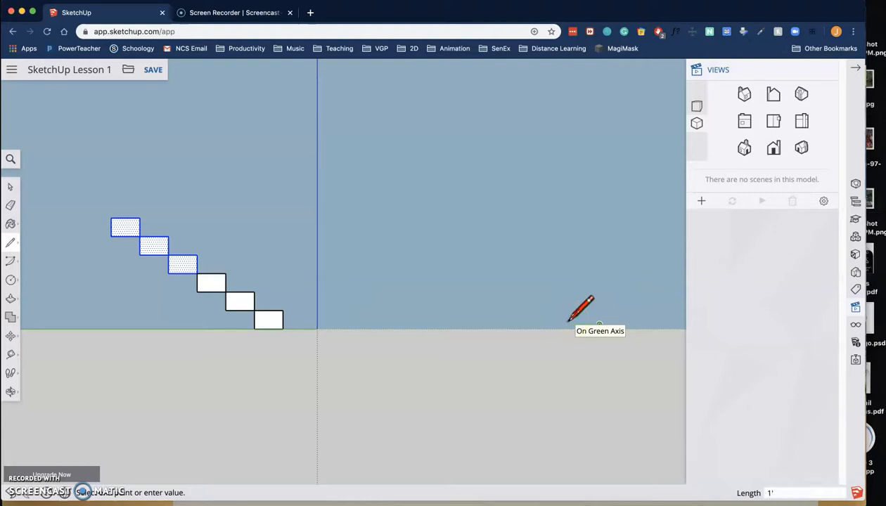
- Continue the profile line with 8" risers and 1' treads up to a total of five steps
scroll(570, 322, up, 5)
mouse_move(570, 321)
shift+middle_down()
mouse_move(409, 307)
mouse_move(459, 312)
mouse_move(443, 380)
shift+middle_up()
scroll(523, 340, up, 8)
scroll(443, 378, up, 3)
scroll(443, 379, down, 3)
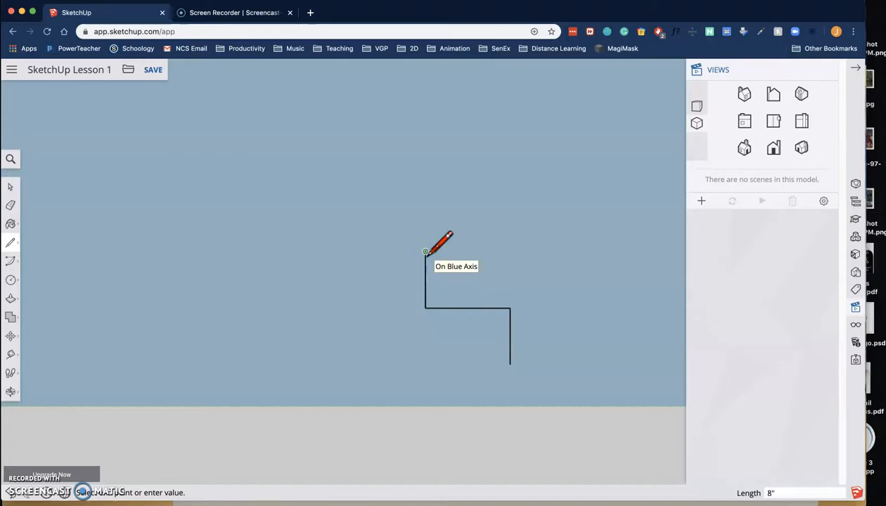
click(426, 251)
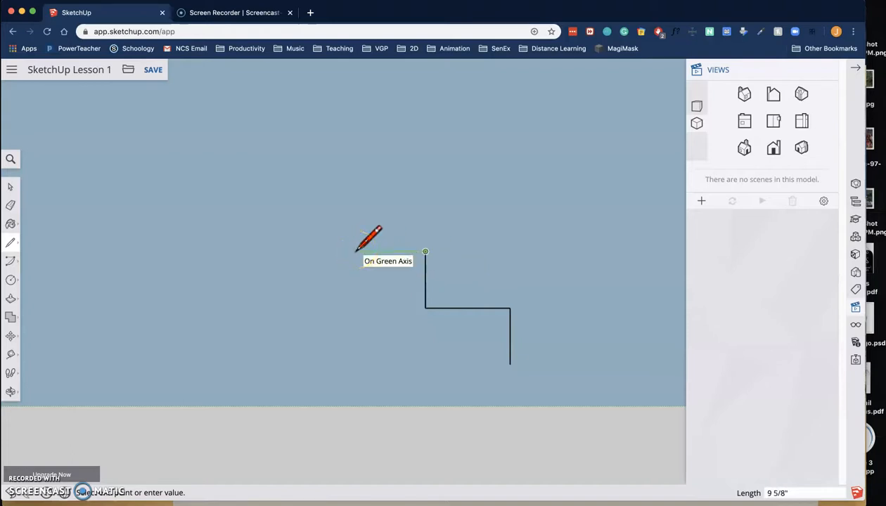
click(340, 251)
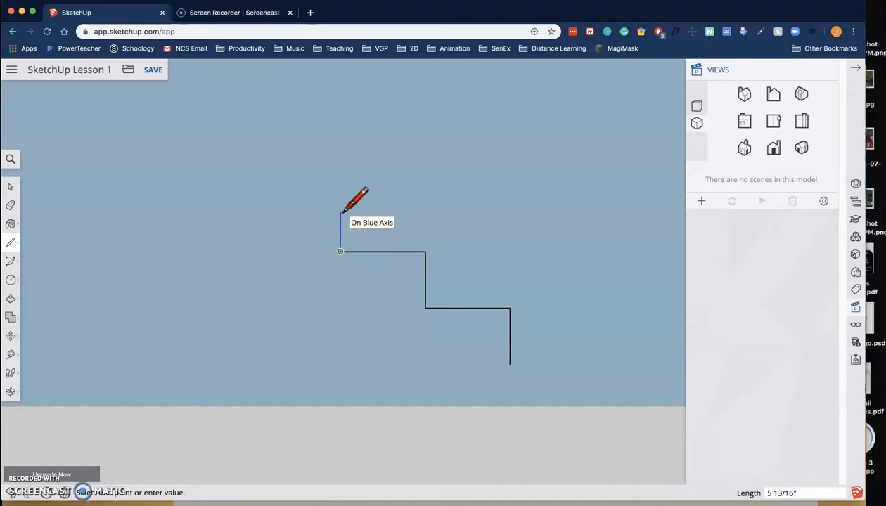
scroll(342, 210, down, 3)
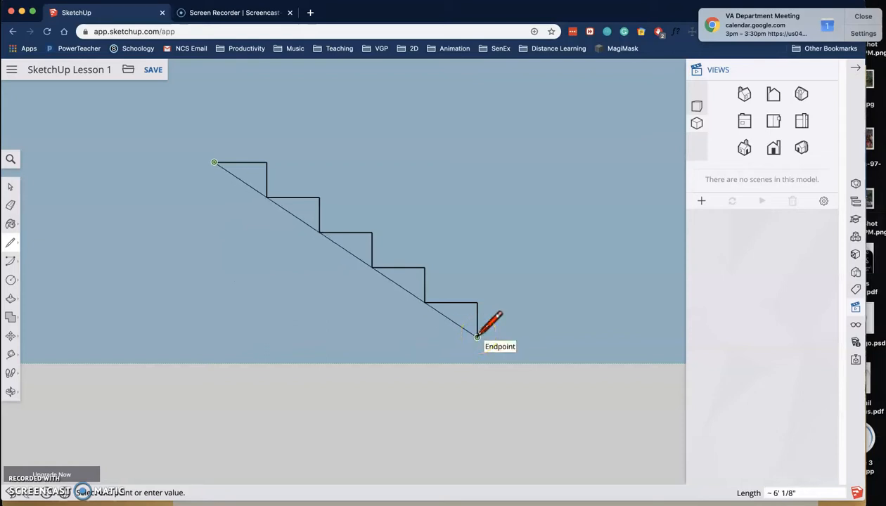
- Close the stair profile with a 3' 4" vertical back line and a horizontal base line to the first riser's foot
drag(478, 337, 215, 337)
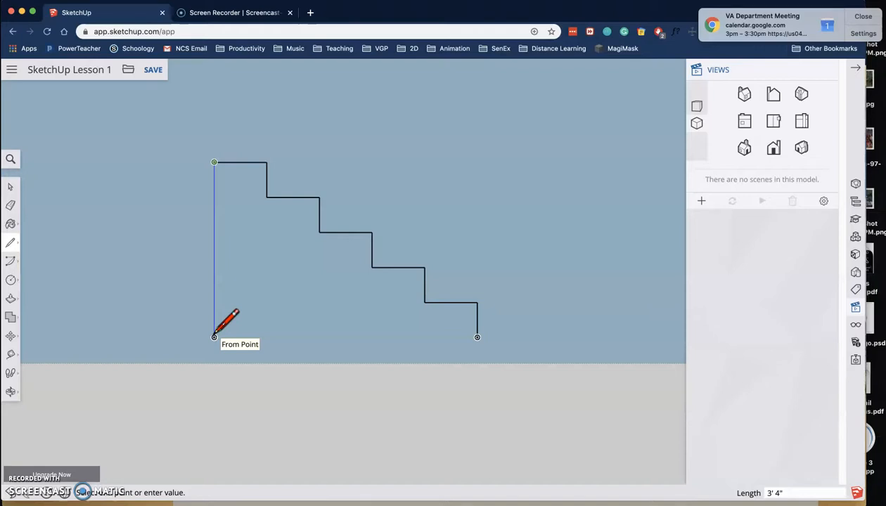
drag(214, 336, 477, 337)
middle_drag(397, 368, 253, 365)
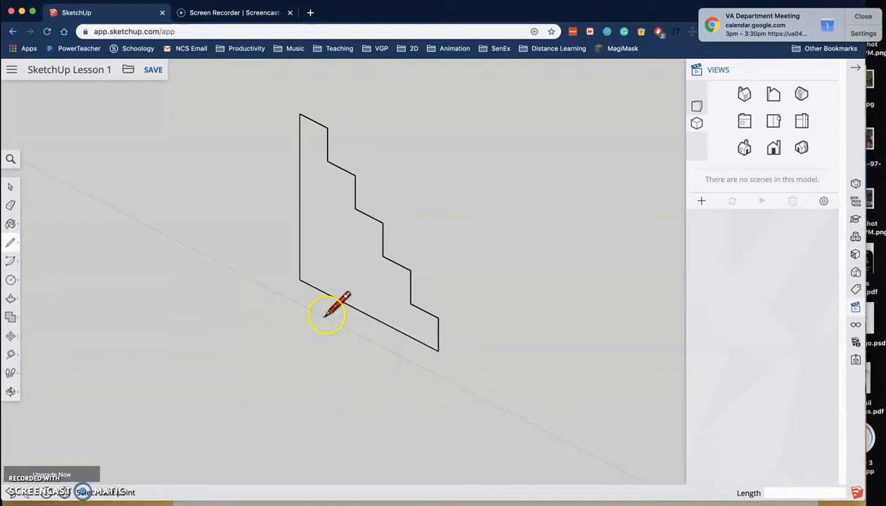
- Switch the camera back to perspective and get a close view of the stair profile
click(697, 107)
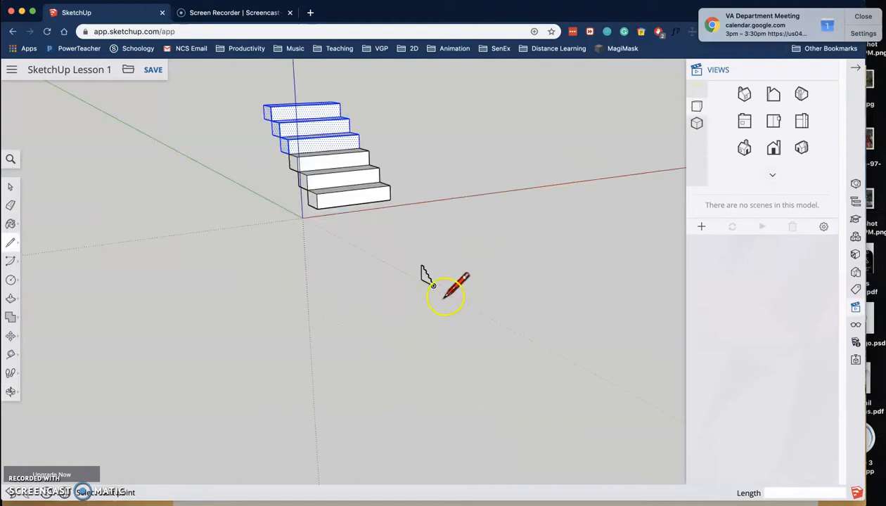
scroll(440, 287, up, 8)
scroll(438, 290, up, 3)
shift+middle_drag(413, 253, 402, 370)
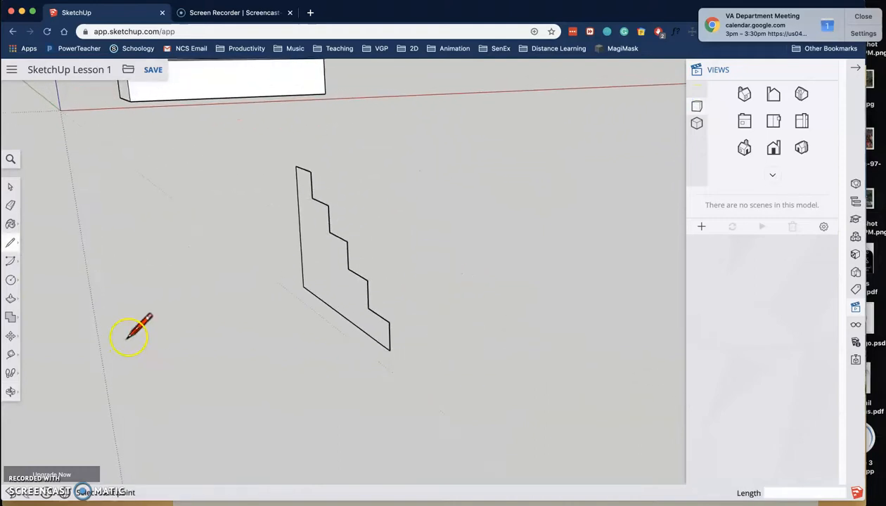
- Extrude the stepped profile face with Push/Pull by about 5' 3 3/4" into a solid staircase
click(11, 299)
click(312, 269)
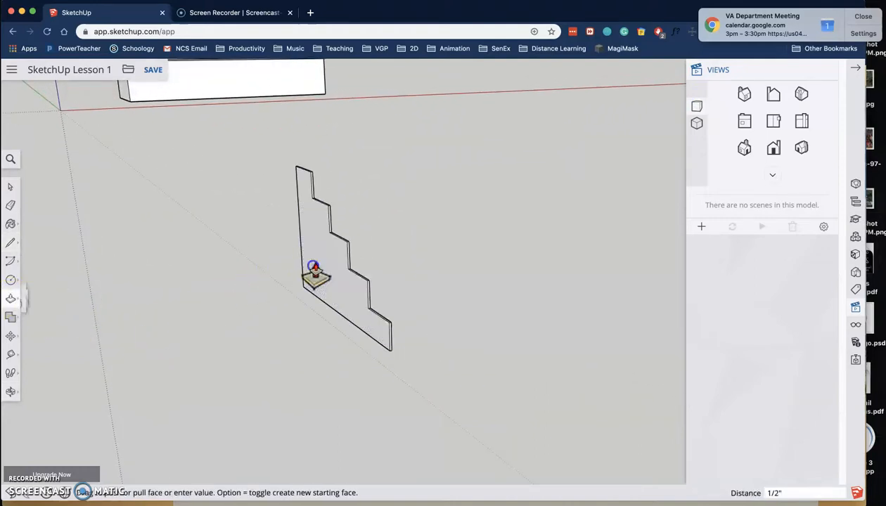
click(473, 232)
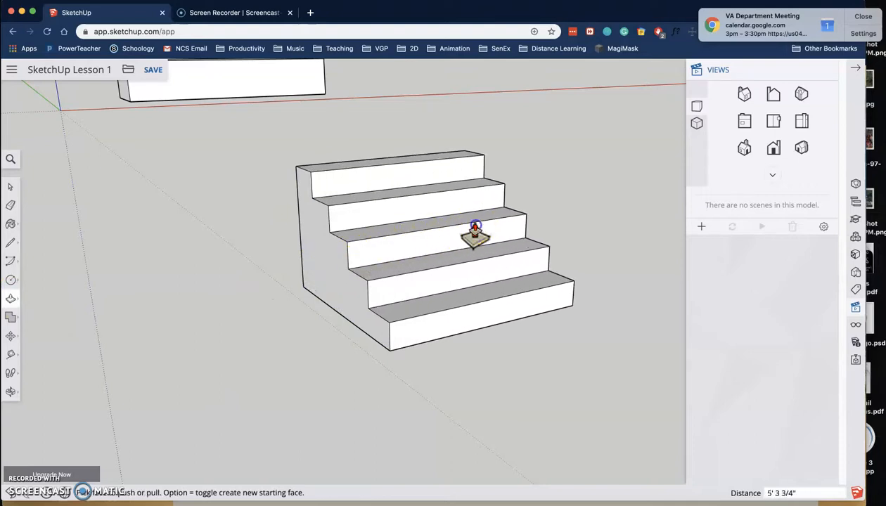
middle_drag(538, 391, 375, 372)
shift+middle_drag(451, 375, 313, 372)
scroll(364, 376, down, 6)
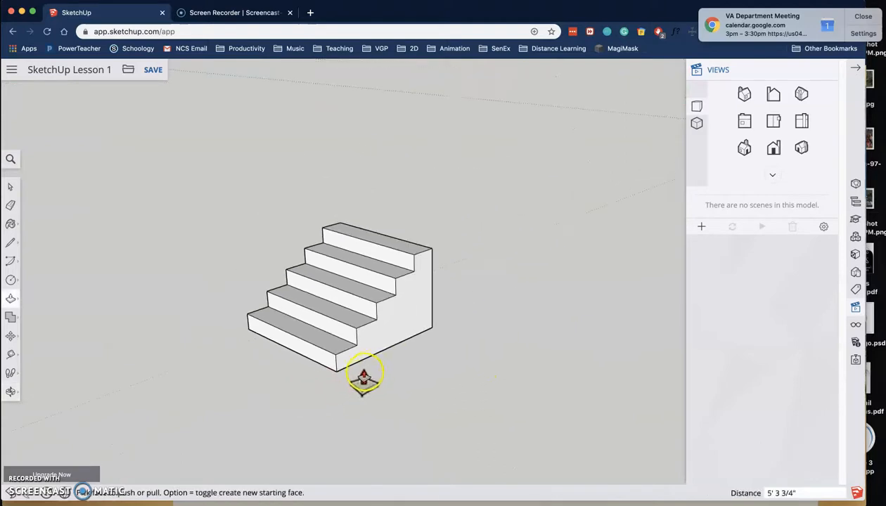
middle_drag(375, 383, 449, 375)
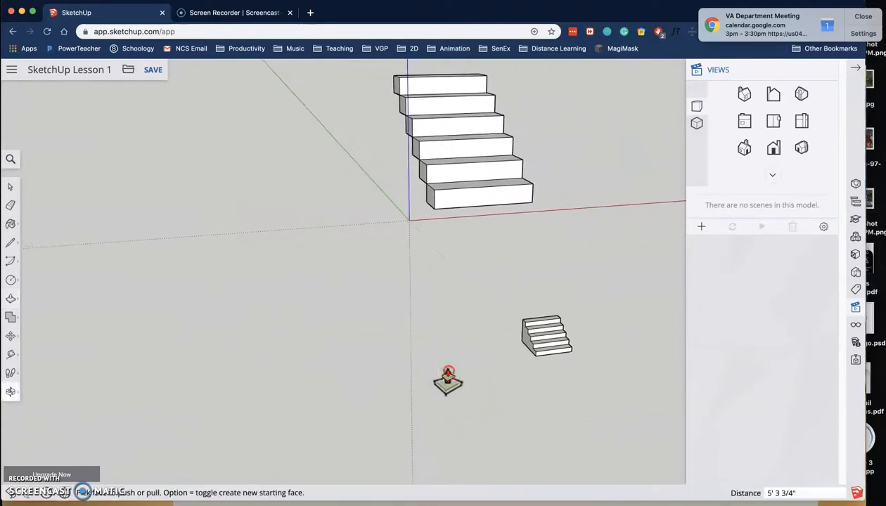
click(11, 187)
drag(484, 292, 589, 377)
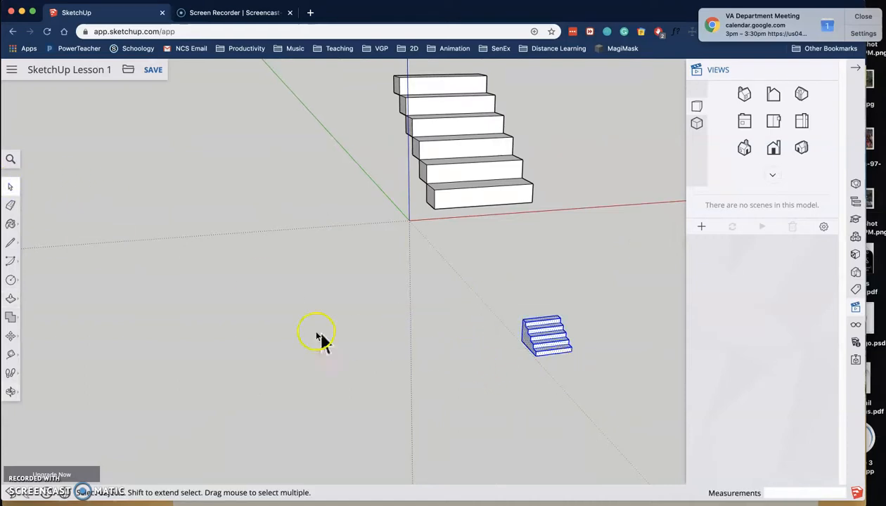
scroll(503, 348, up, 3)
middle_drag(514, 326, 419, 331)
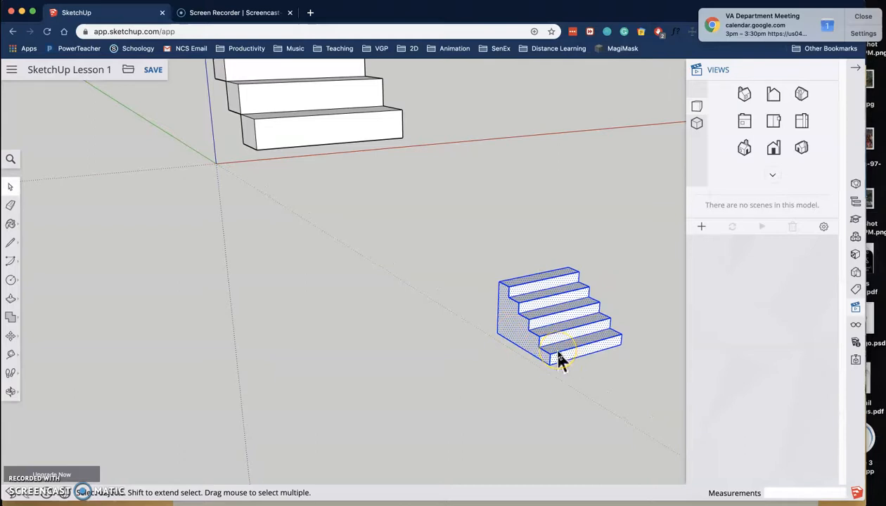
click(582, 346)
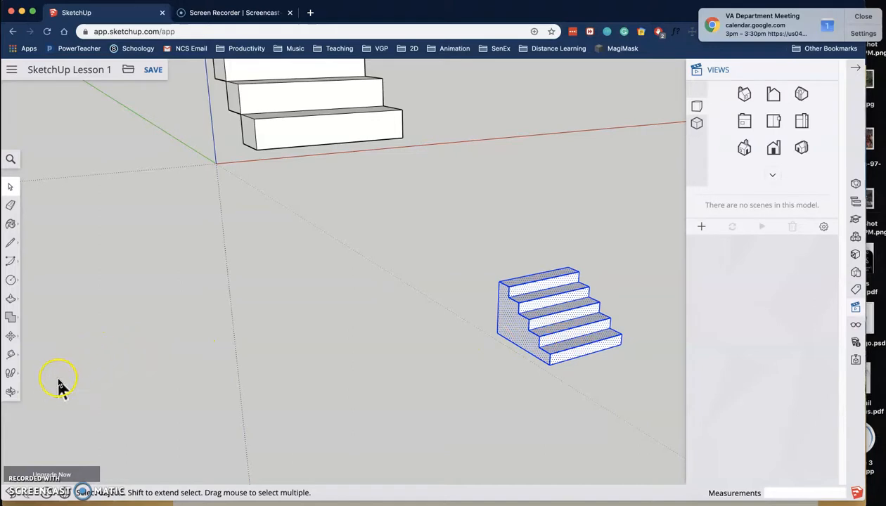
click(14, 299)
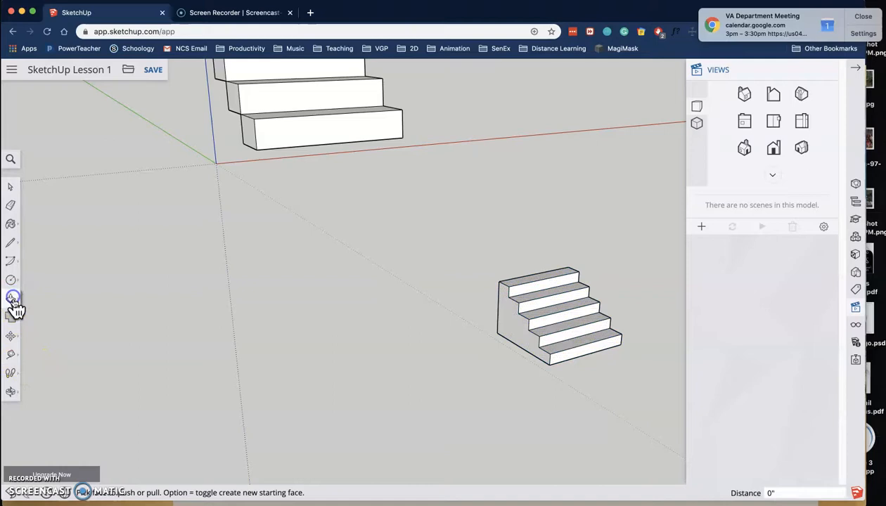
click(15, 337)
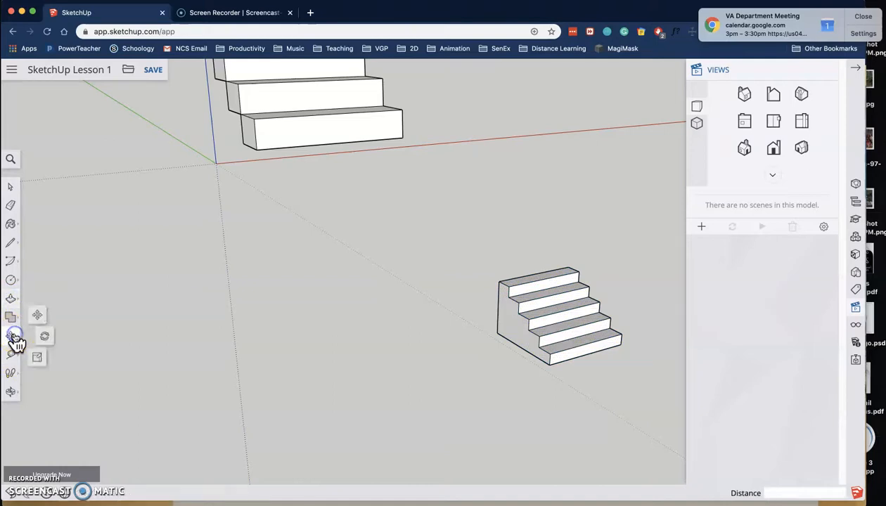
click(45, 338)
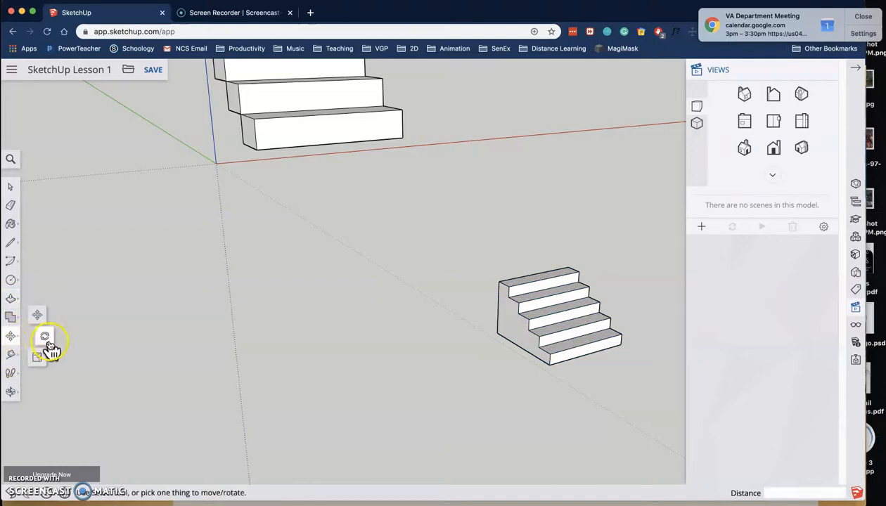
click(38, 360)
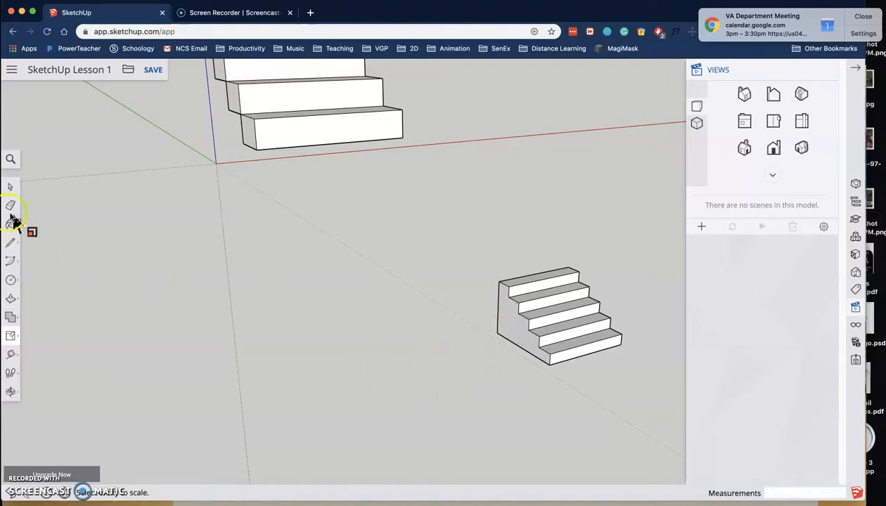
- Select the whole extruded staircase and enlarge it uniformly with Scale from its upper back corner
click(10, 187)
mouse_move(470, 248)
mouse_down()
mouse_move(562, 317)
mouse_move(635, 391)
mouse_up()
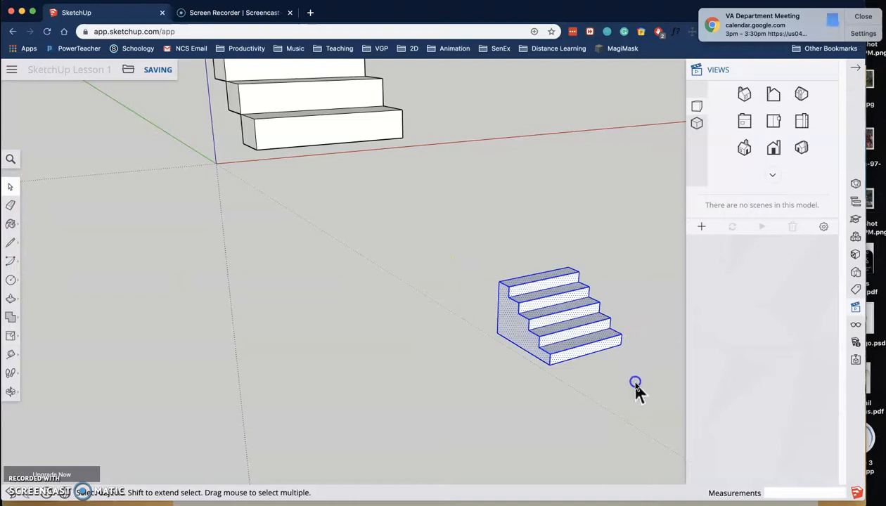
click(11, 337)
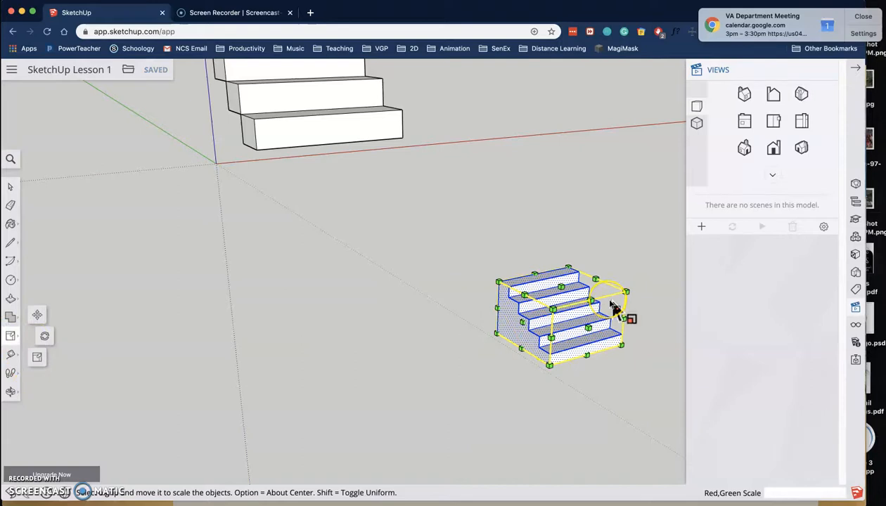
click(498, 288)
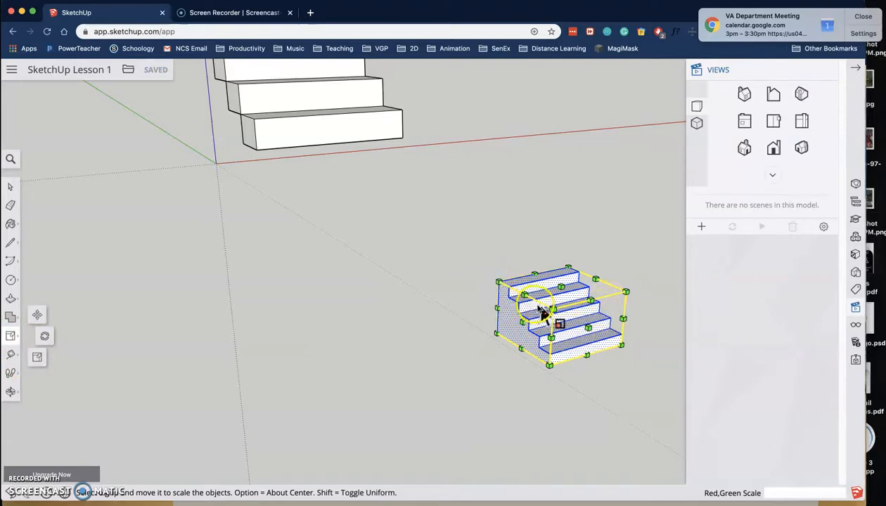
middle_drag(498, 288, 619, 336)
click(489, 273)
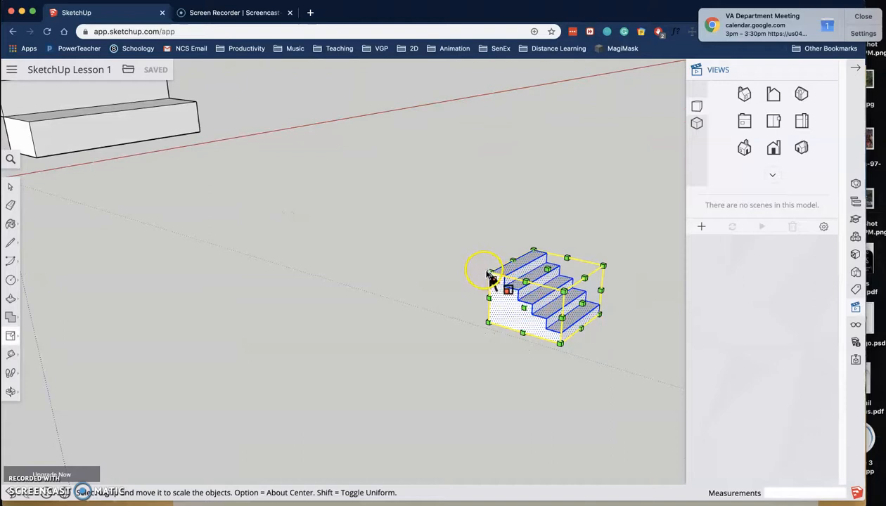
scroll(533, 354, up, 3)
middle_drag(542, 336, 484, 326)
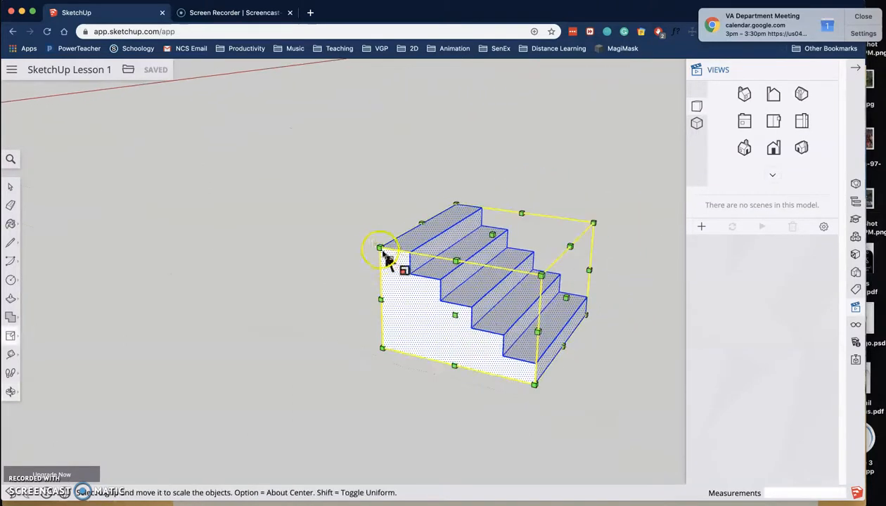
drag(378, 248, 106, 128)
scroll(224, 257, down, 6)
shift+middle_drag(221, 255, 376, 289)
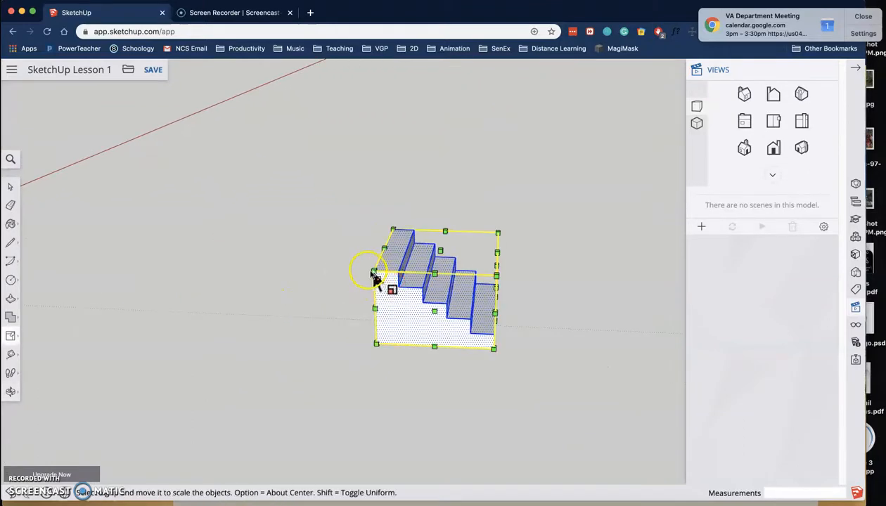
- Enlarge the extruded staircase further, scaling it uniformly from its lower back corner
click(376, 344)
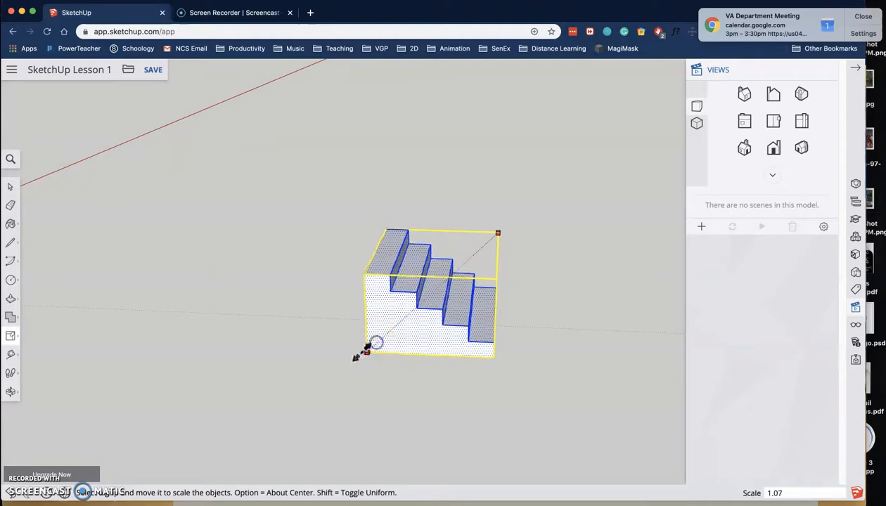
click(179, 446)
scroll(316, 355, down, 5)
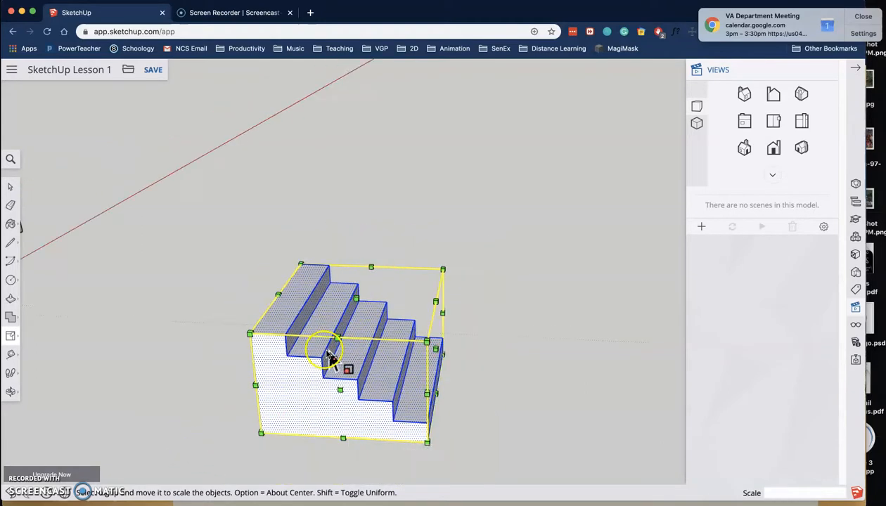
- Scale the extruded staircase uniformly by about 1.81 from its upper front corner and deselect it
middle_drag(318, 362, 235, 313)
key(s)
click(470, 185)
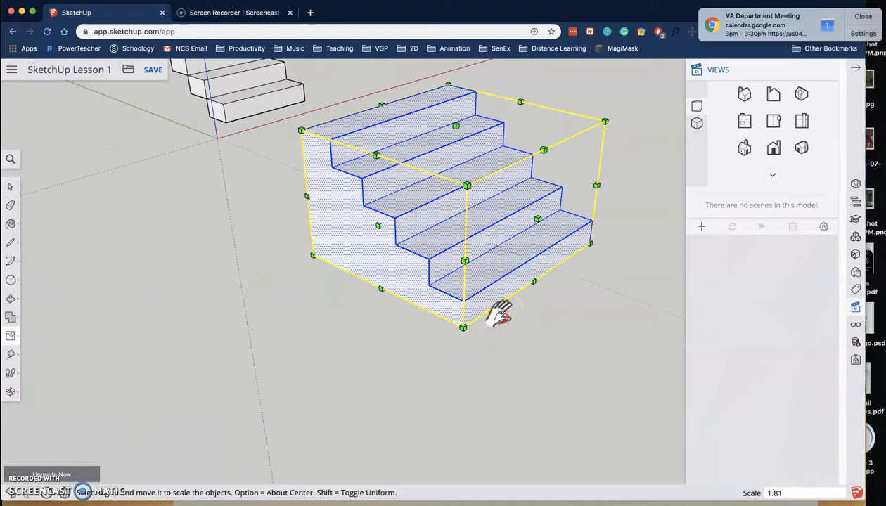
middle_drag(499, 313, 421, 386)
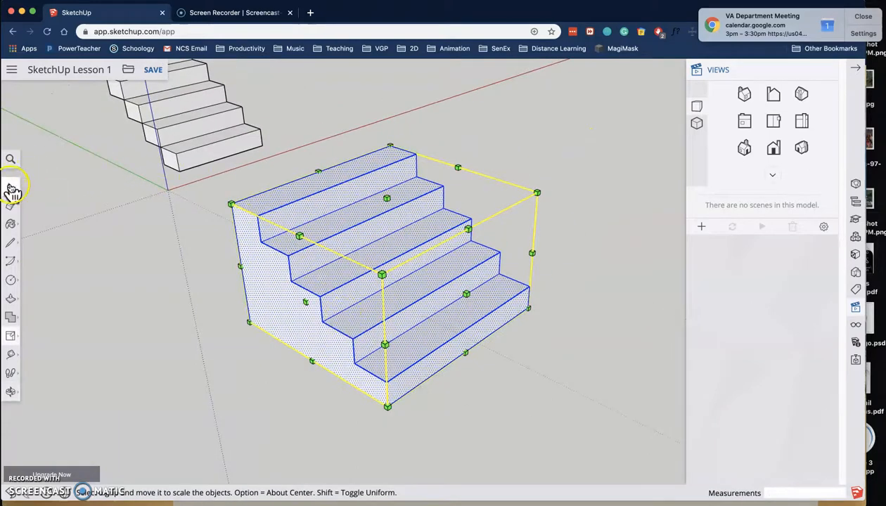
click(11, 187)
click(129, 273)
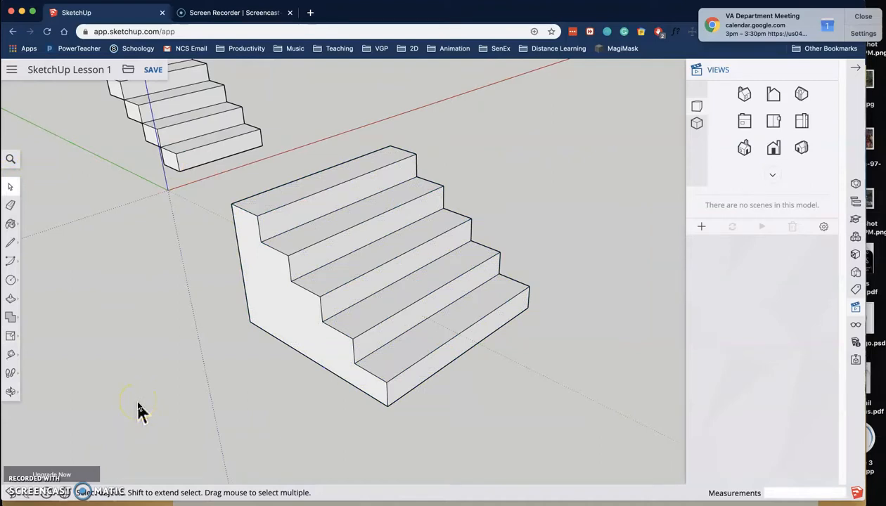
scroll(155, 396, down, 4)
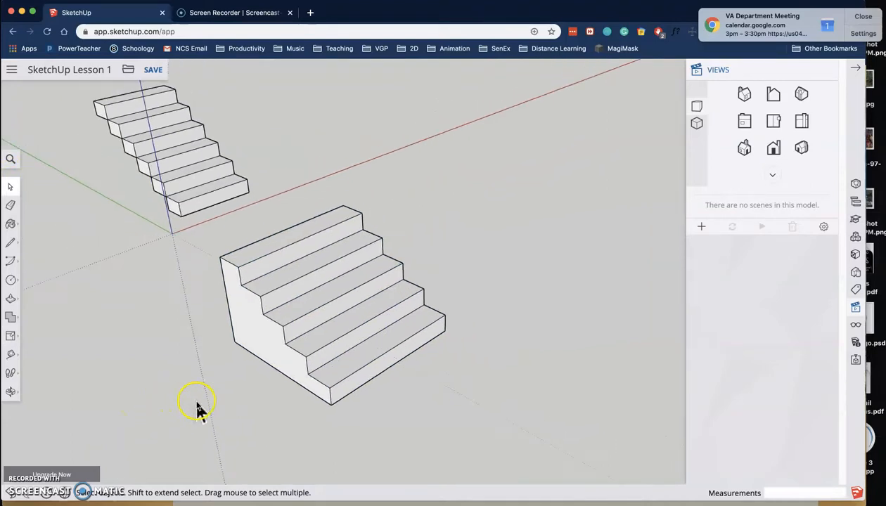
shift+middle_drag(186, 383, 336, 417)
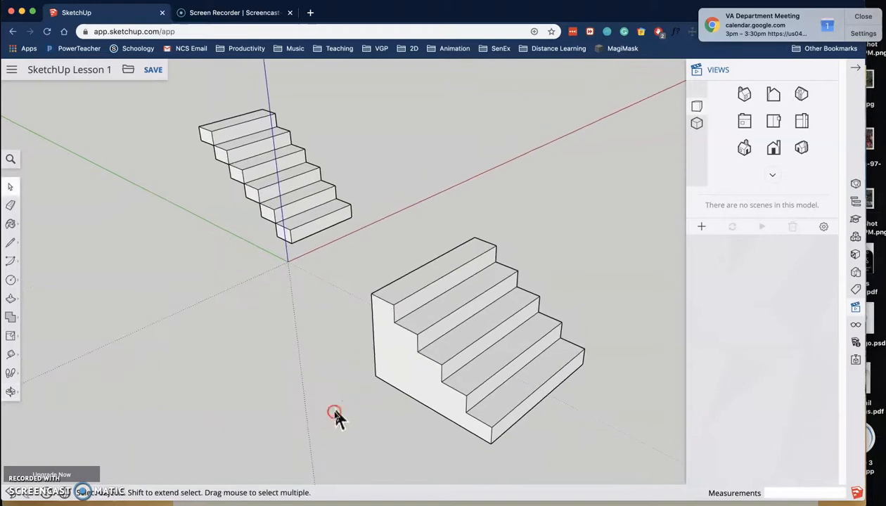